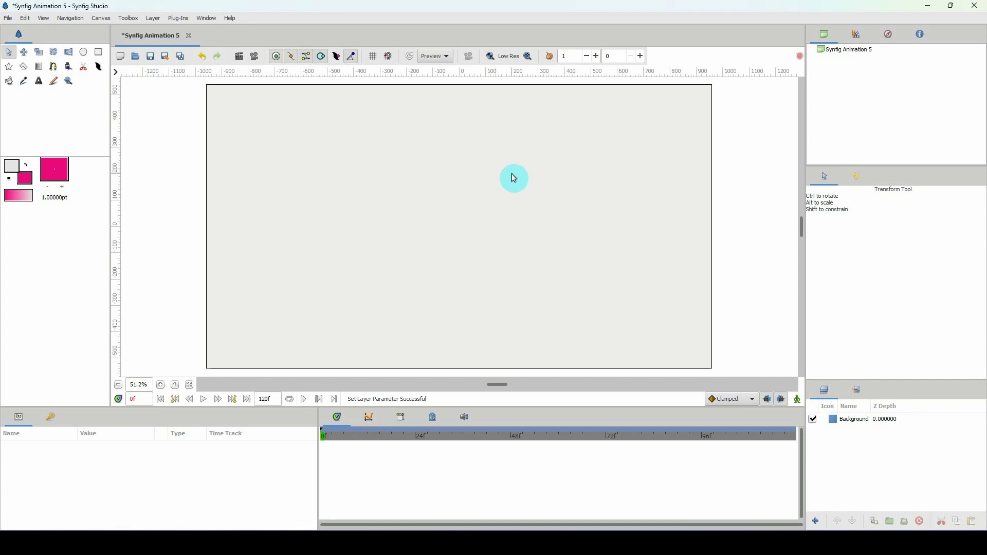
After checking the wreath reference photo, draw a large Plant-type circle around the canvas centre.
{"action": "left_click", "coordinate": [483, 488]}
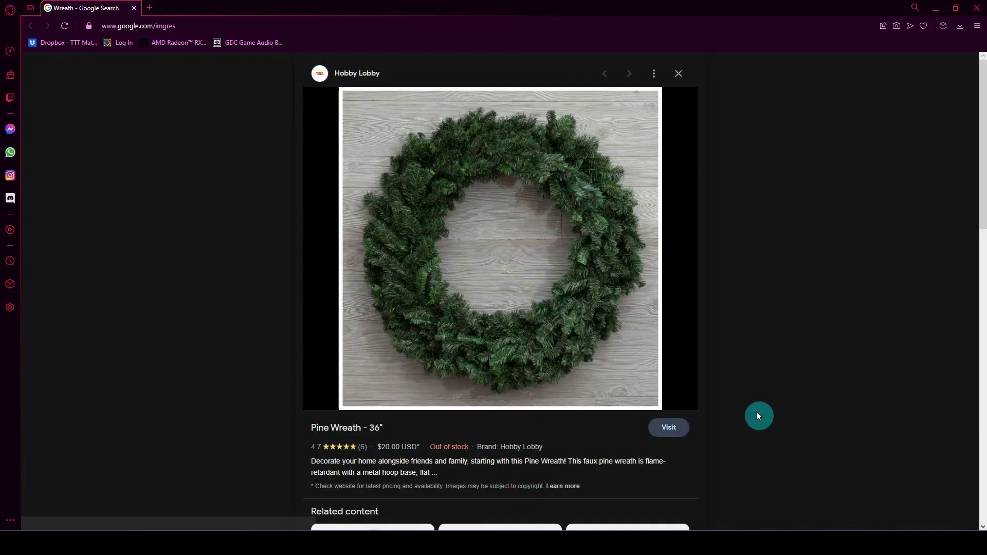
{"action": "left_click", "coordinate": [735, 527]}
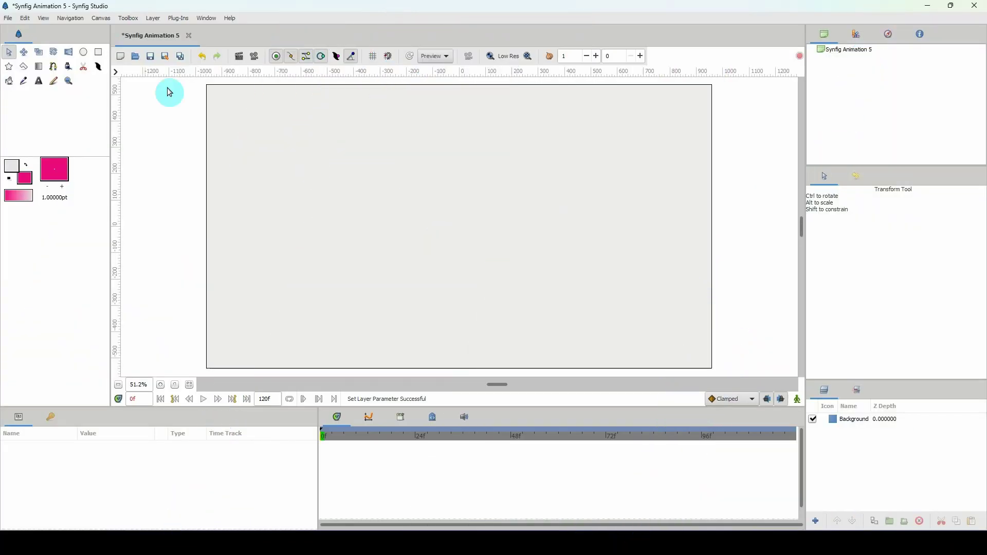
{"action": "left_click", "coordinate": [84, 53]}
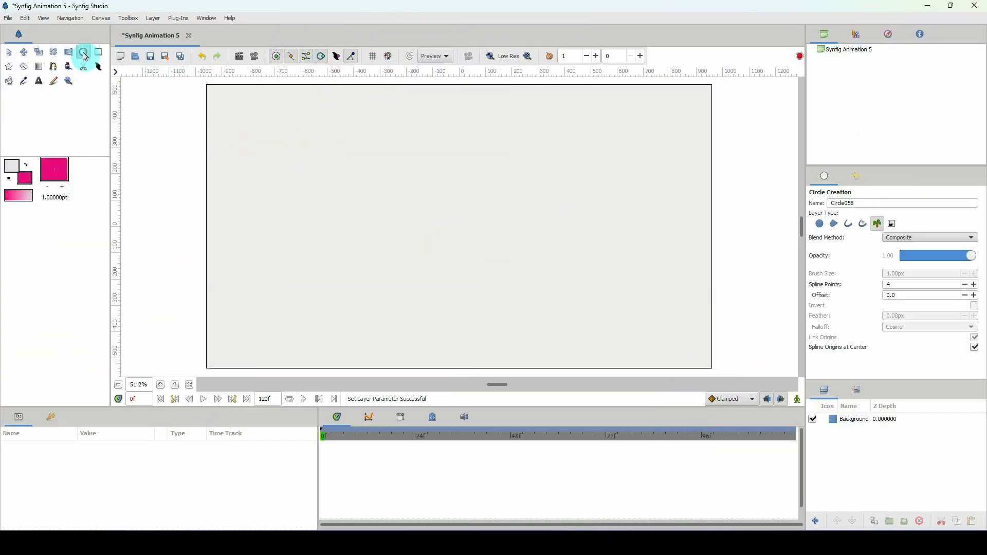
{"action": "left_click", "coordinate": [879, 228]}
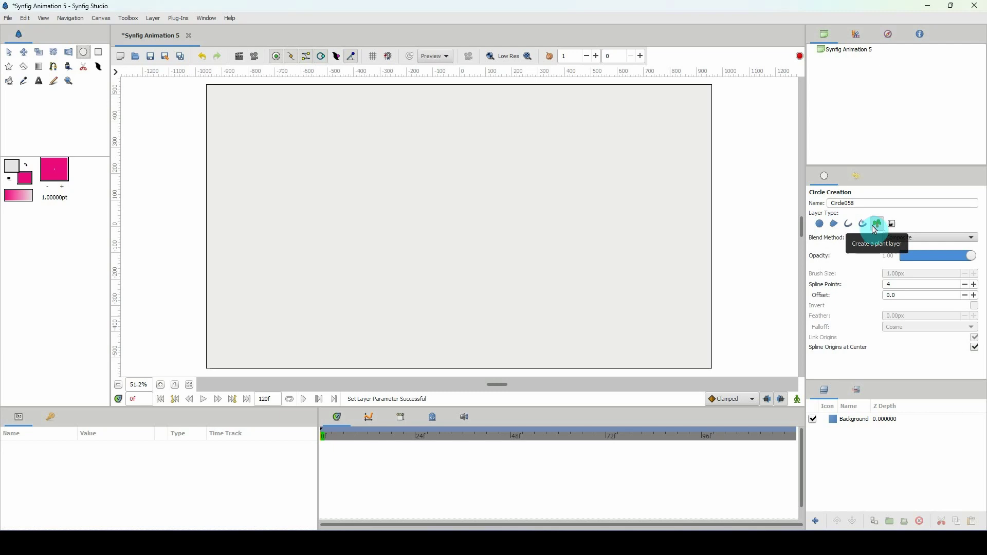
{"action": "left_click_drag", "start_coordinate": [449, 212], "coordinate": [535, 339]}
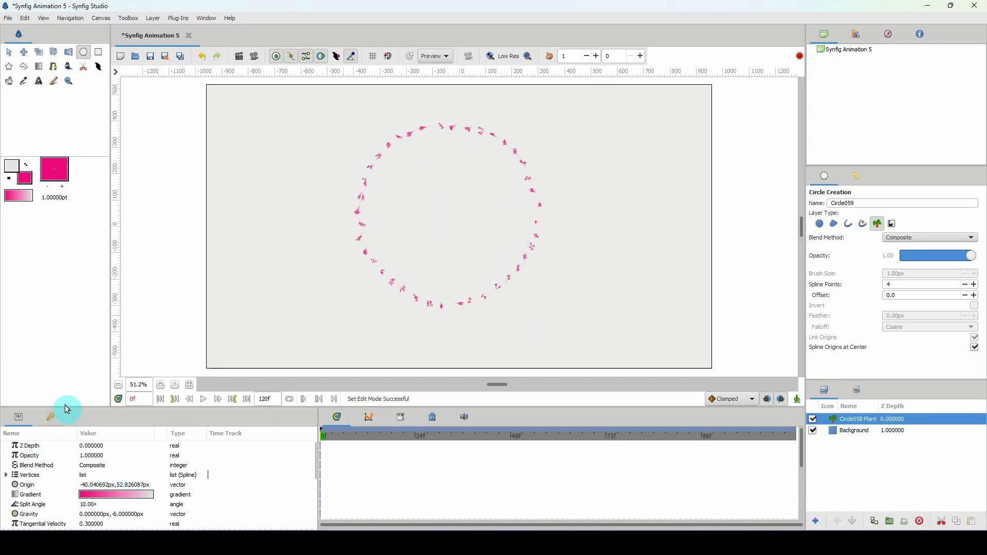
{"action": "scroll", "coordinate": [136, 385], "scroll_direction": "up", "scroll_amount": 1}
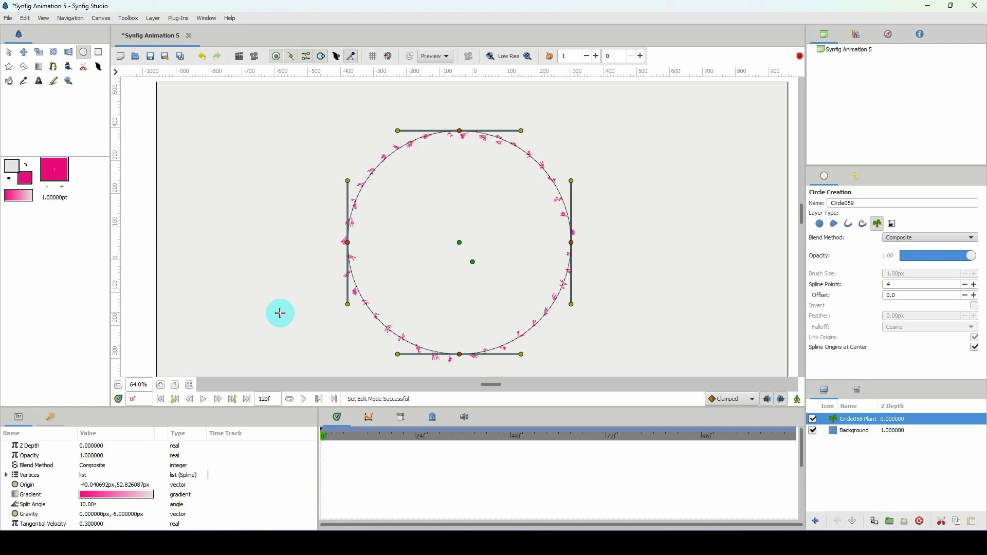
{"action": "left_click_drag", "start_coordinate": [253, 408], "coordinate": [253, 379]}
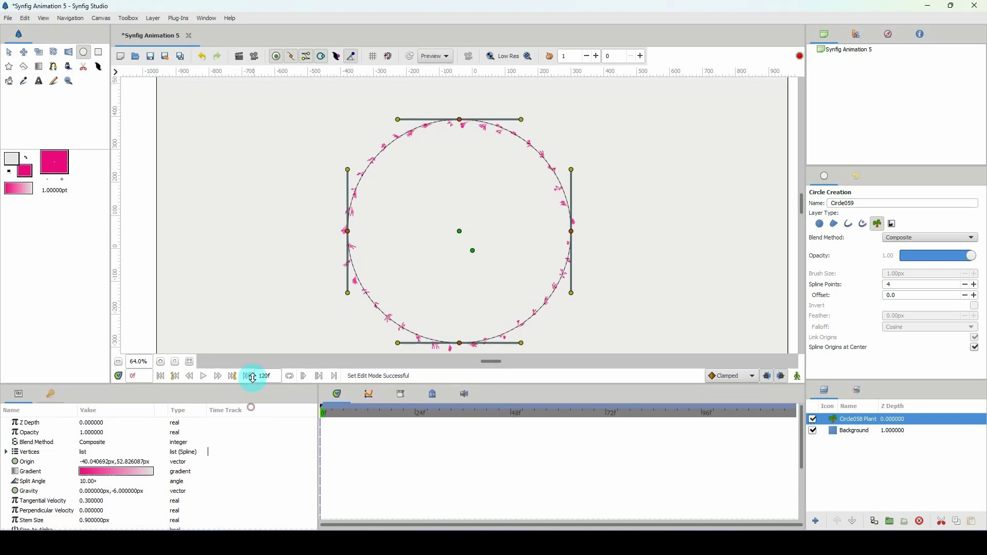
Set the plant gradient's left colour stop to a dark green (#067100).
{"action": "double_click", "coordinate": [105, 471]}
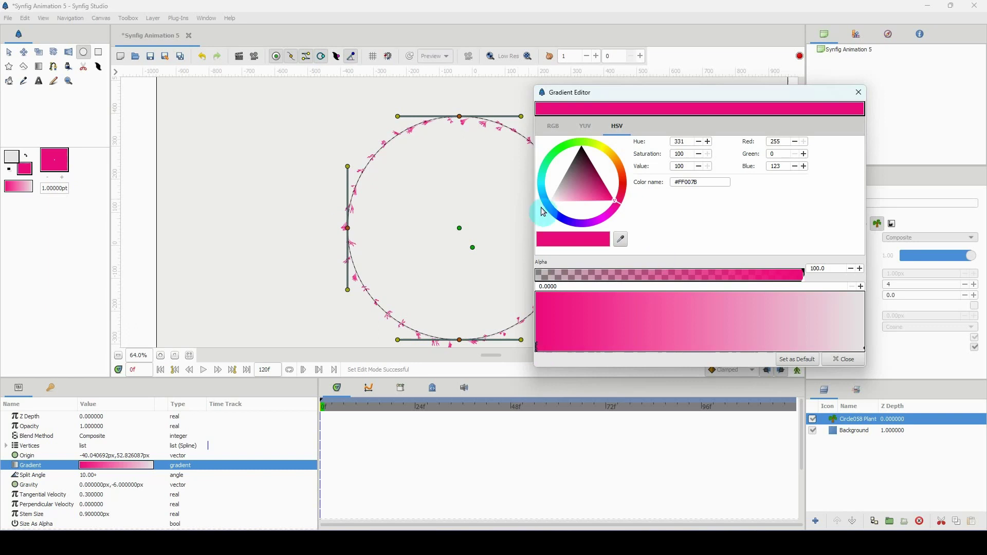
{"action": "left_click", "coordinate": [537, 350]}
{"action": "left_click_drag", "start_coordinate": [537, 351], "coordinate": [544, 351]}
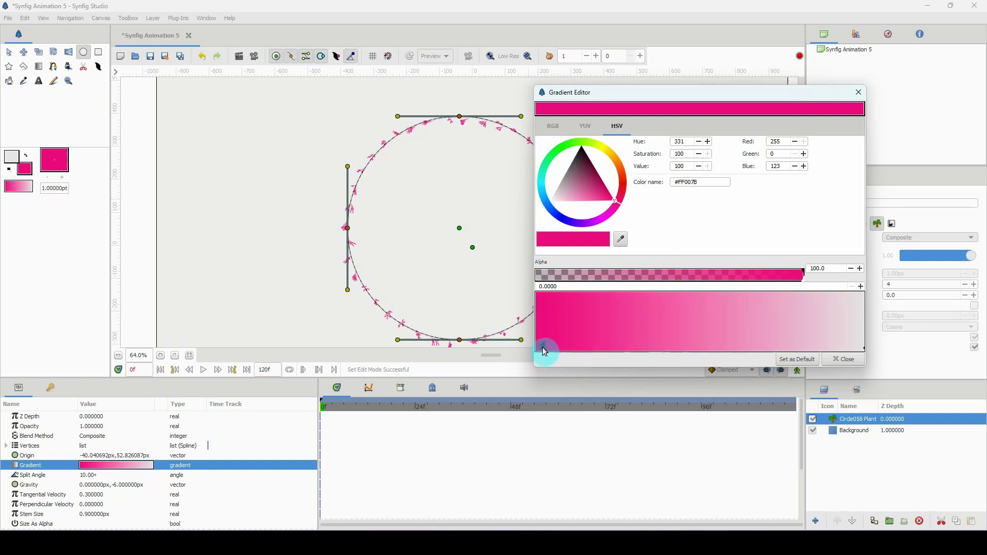
{"action": "left_click", "coordinate": [563, 144]}
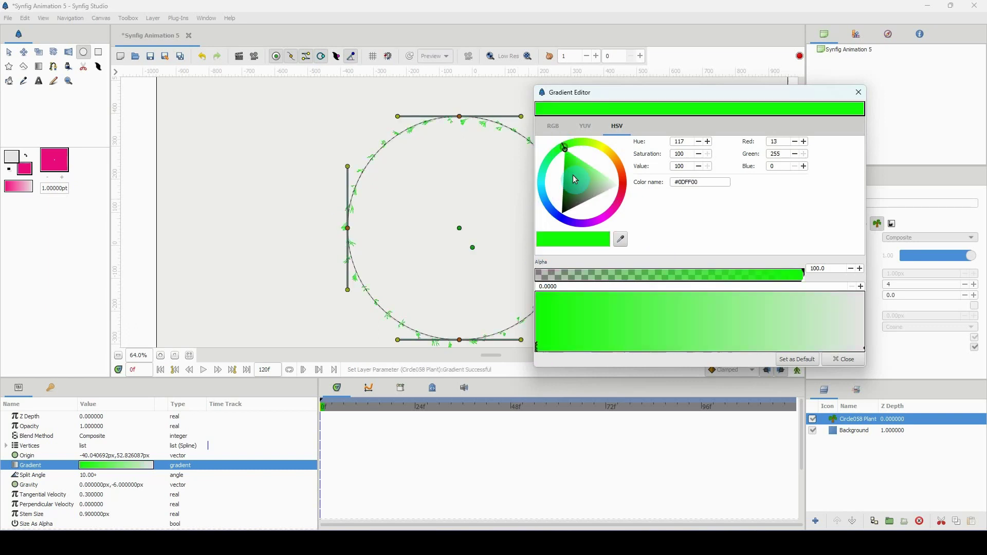
{"action": "left_click", "coordinate": [567, 181]}
{"action": "left_click", "coordinate": [565, 185]}
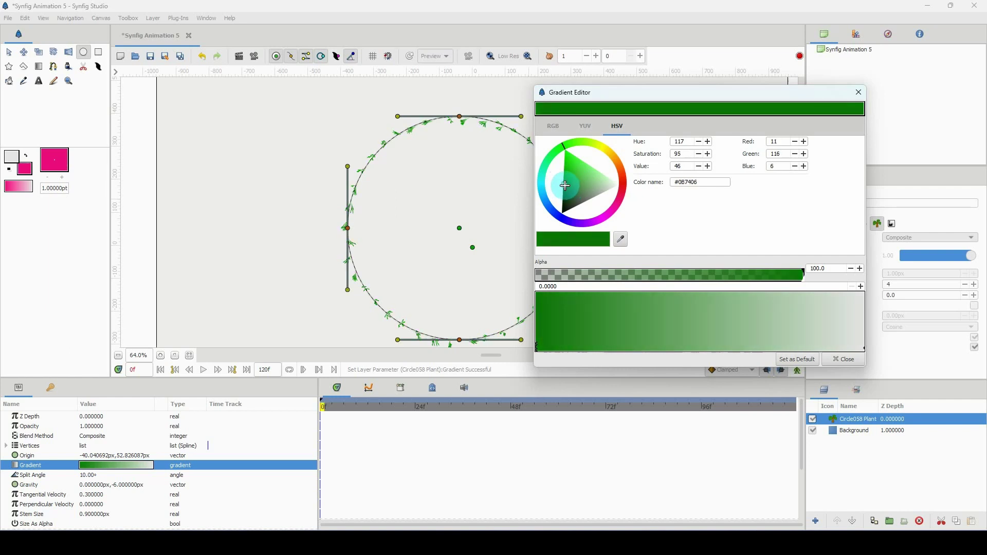
Copy the left stop's green hex code onto the right stop, then darken it.
{"action": "left_click_drag", "start_coordinate": [703, 183], "coordinate": [662, 184]}
{"action": "key", "text": "ctrl+c"}
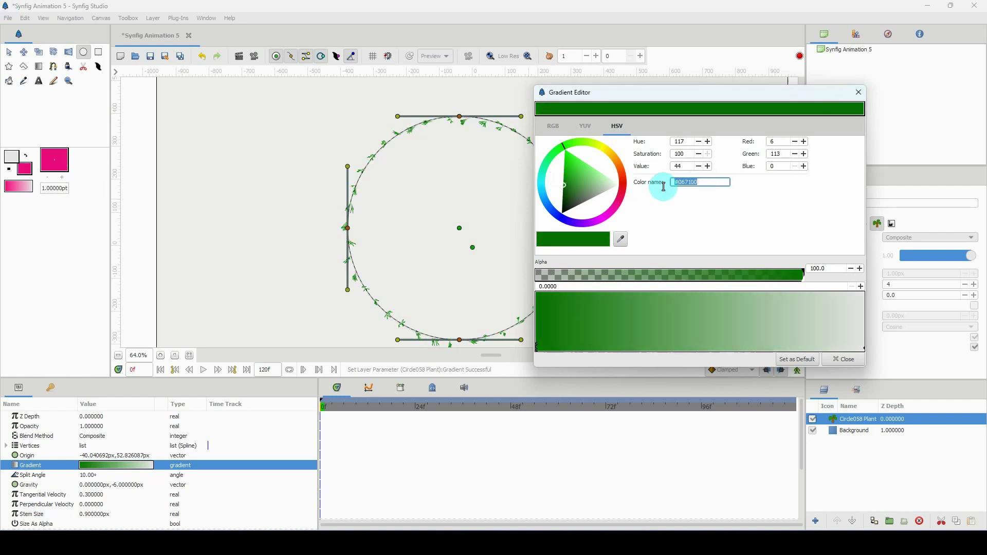
{"action": "right_click", "coordinate": [689, 183]}
{"action": "left_click", "coordinate": [710, 200]}
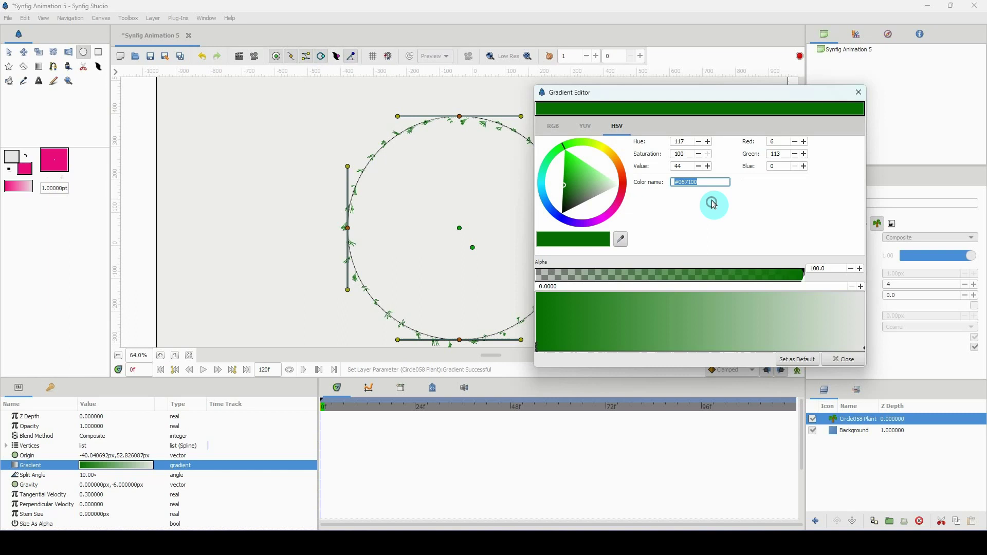
{"action": "left_click", "coordinate": [864, 349]}
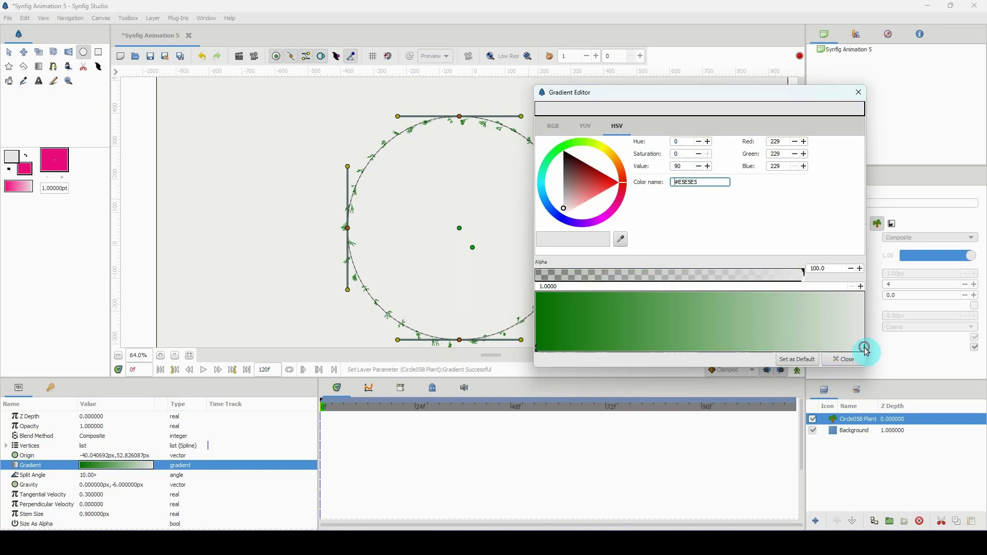
{"action": "left_click_drag", "start_coordinate": [704, 183], "coordinate": [661, 183]}
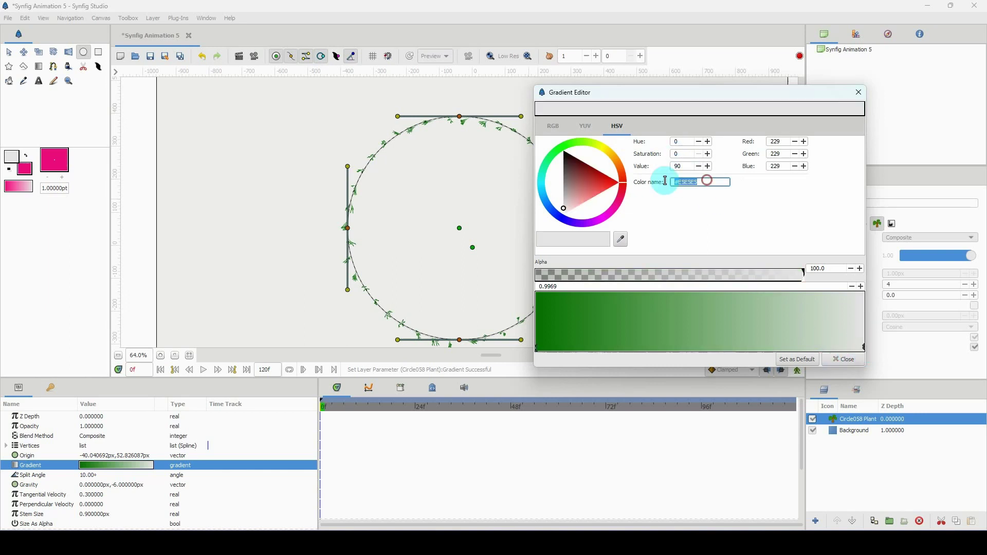
{"action": "right_click", "coordinate": [693, 184]}
{"action": "left_click", "coordinate": [714, 216]}
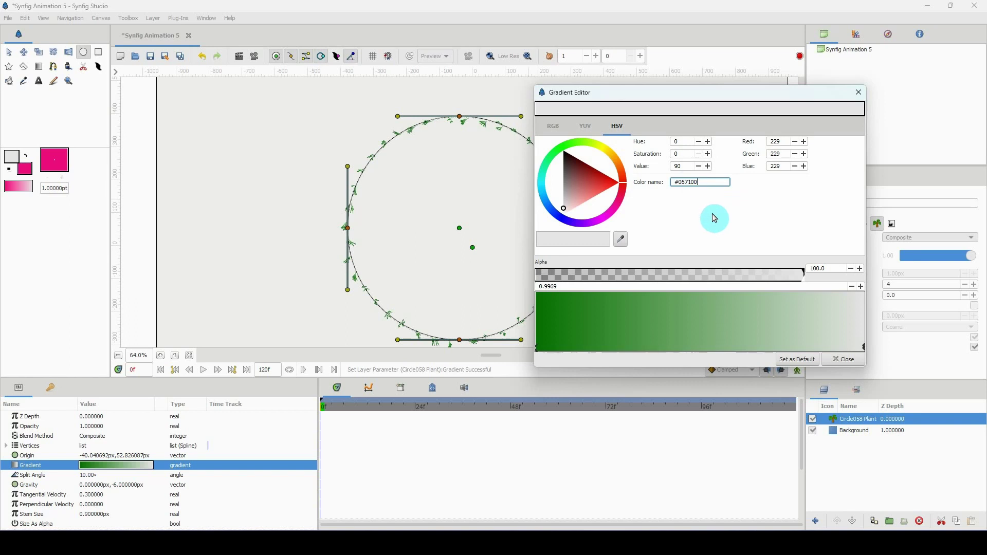
{"action": "left_click", "coordinate": [680, 153]}
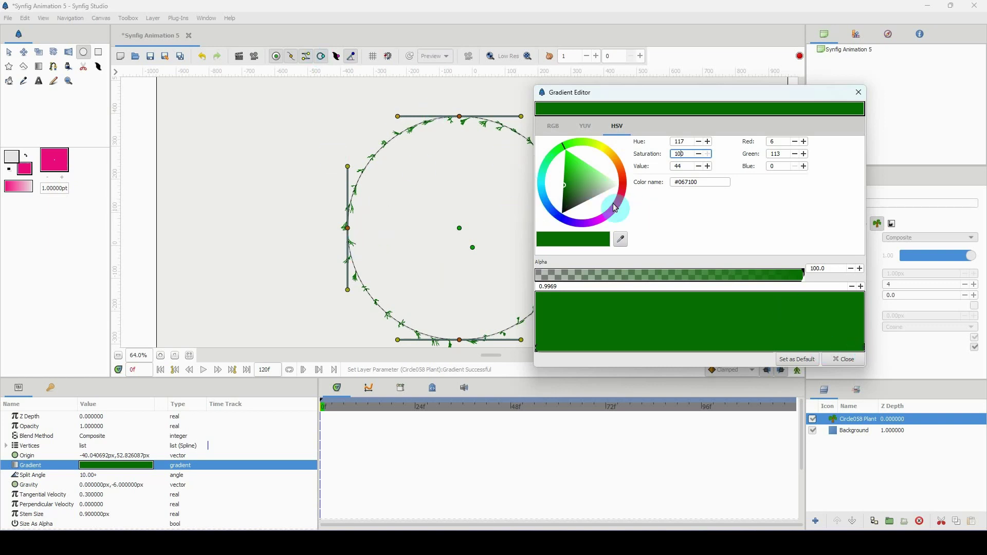
{"action": "mouse_move", "coordinate": [556, 193]}
{"action": "left_mouse_down"}
{"action": "mouse_move", "coordinate": [560, 208]}
{"action": "mouse_move", "coordinate": [562, 194]}
{"action": "left_mouse_up"}
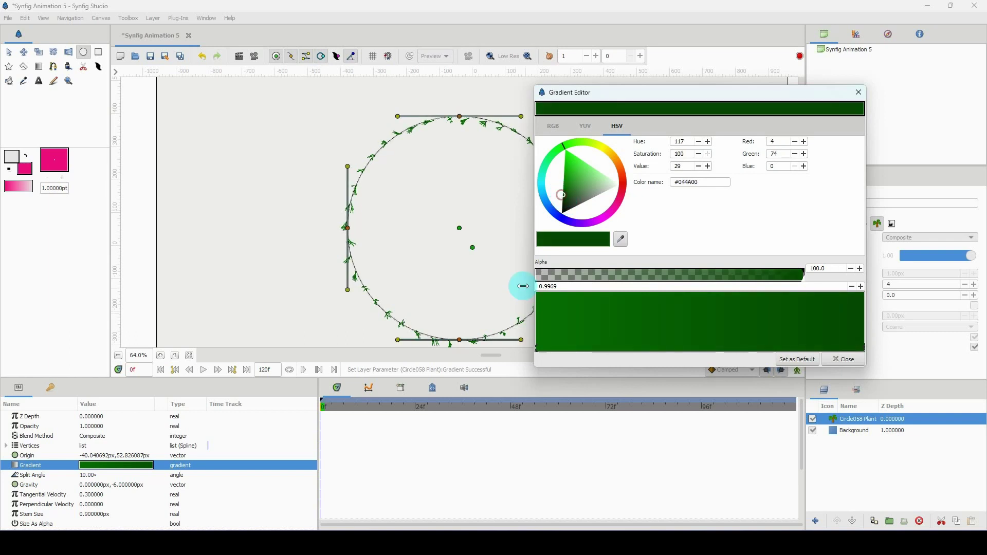
Brighten the left stop's green slightly, to #079000.
{"action": "left_click", "coordinate": [538, 346]}
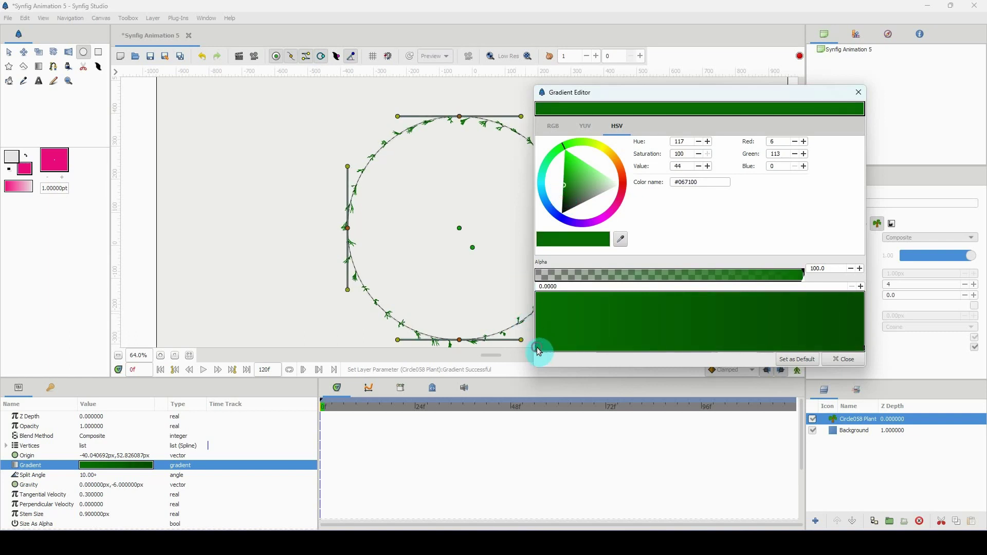
{"action": "left_click", "coordinate": [564, 180]}
{"action": "left_click", "coordinate": [564, 179]}
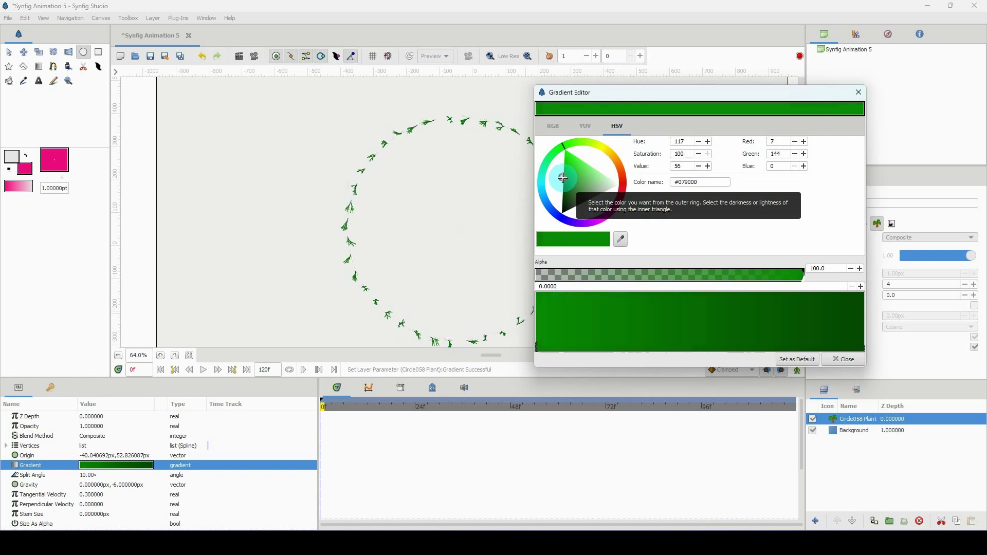
Close the Gradient Editor and set the plant's Sprouts from 10 to 100.
{"action": "left_click", "coordinate": [843, 359]}
{"action": "scroll", "coordinate": [132, 355], "scroll_direction": "up", "scroll_amount": 2}
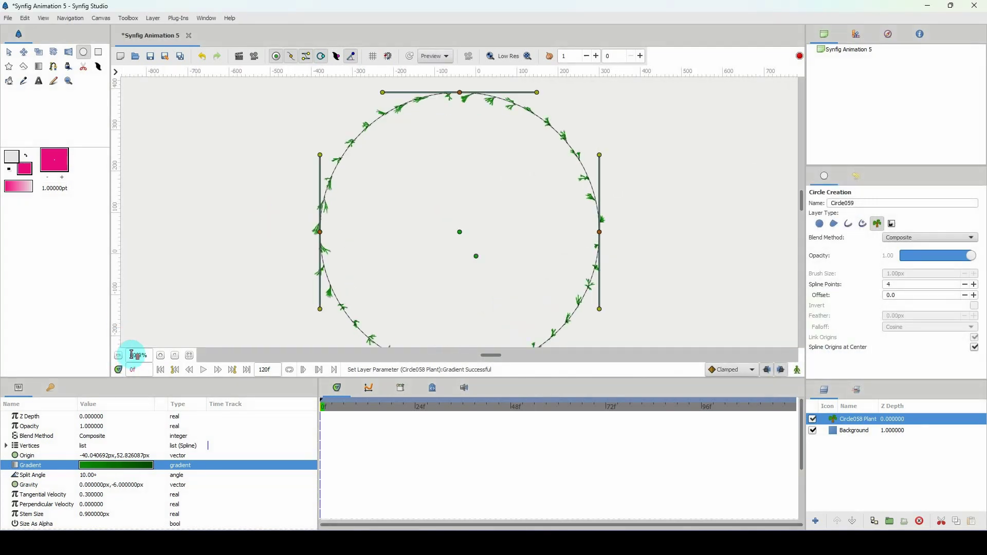
{"action": "left_click_drag", "start_coordinate": [309, 269], "coordinate": [311, 278]}
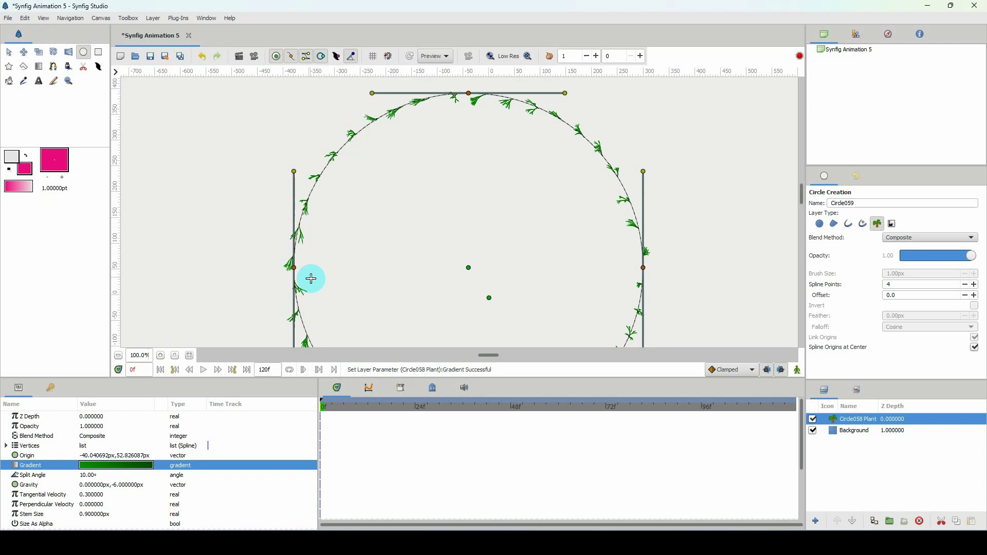
{"action": "scroll", "coordinate": [128, 463], "scroll_direction": "down", "scroll_amount": 3}
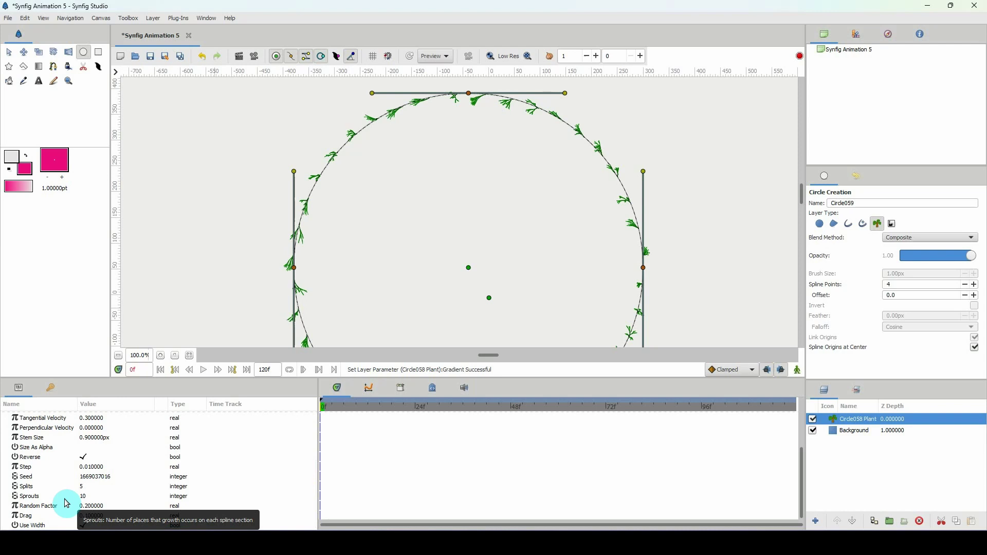
{"action": "left_click", "coordinate": [82, 496]}
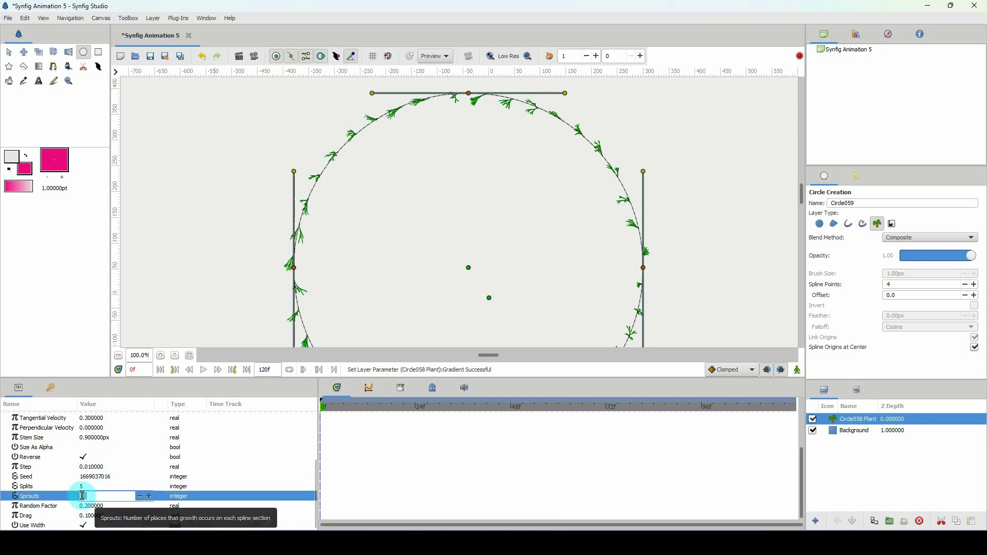
{"action": "type", "text": "1"}
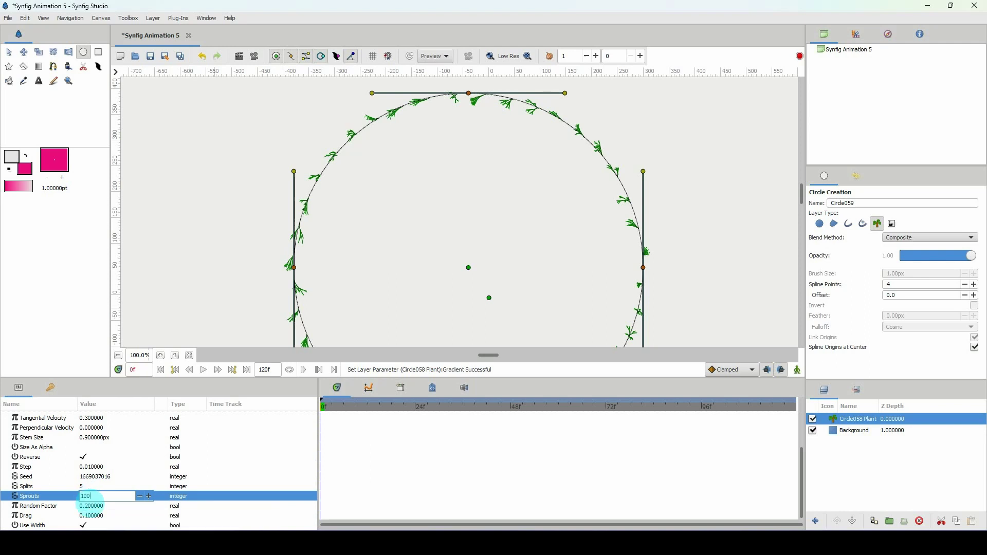
{"action": "type", "text": "00"}
{"action": "key", "text": "Return"}
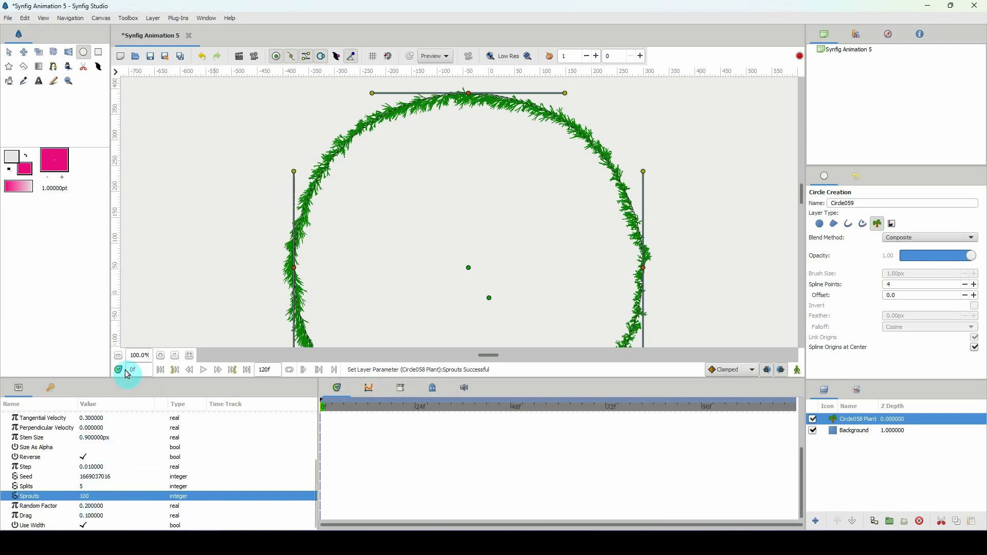
Zoom and scroll around the canvas to inspect the denser green ring.
{"action": "scroll", "coordinate": [133, 355], "scroll_direction": "up", "scroll_amount": 1}
{"action": "scroll", "coordinate": [299, 199], "scroll_direction": "down", "scroll_amount": 4}
{"action": "scroll", "coordinate": [341, 132], "scroll_direction": "left", "scroll_amount": 1}
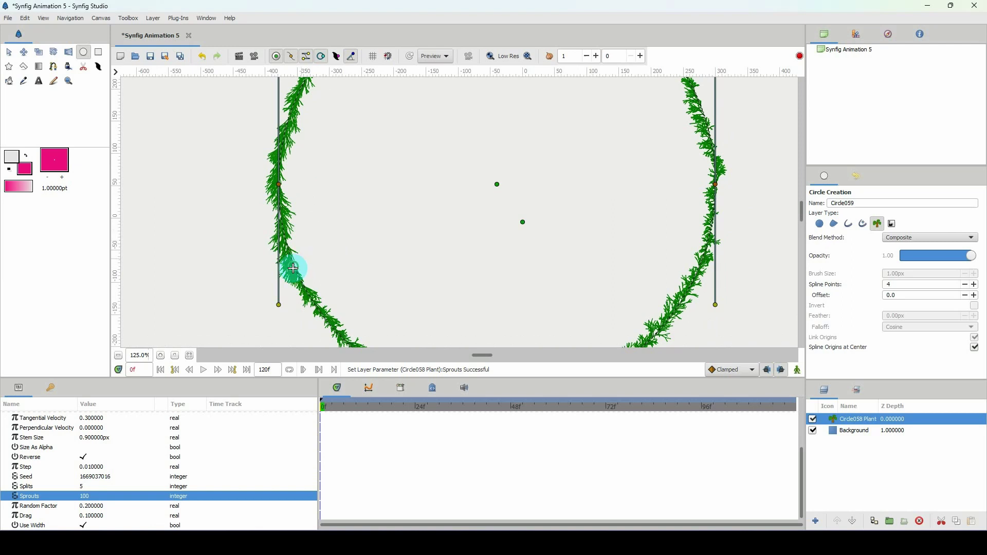
{"action": "scroll", "coordinate": [284, 288], "scroll_direction": "up", "scroll_amount": 2}
{"action": "scroll", "coordinate": [137, 354], "scroll_direction": "down", "scroll_amount": 1}
{"action": "scroll", "coordinate": [362, 231], "scroll_direction": "up", "scroll_amount": 1}
{"action": "scroll", "coordinate": [362, 231], "scroll_direction": "up", "scroll_amount": 2}
{"action": "scroll", "coordinate": [355, 241], "scroll_direction": "right", "scroll_amount": 1}
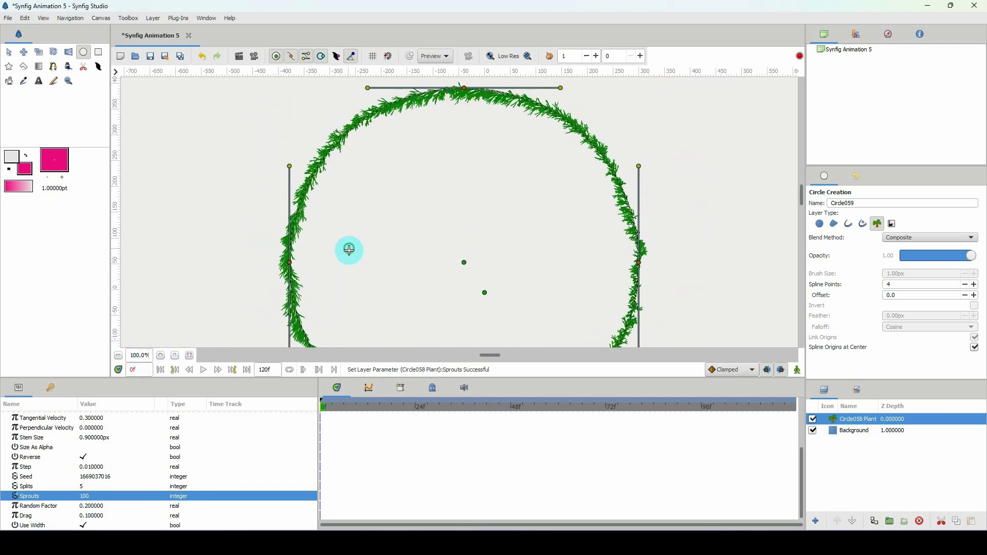
{"action": "scroll", "coordinate": [66, 483], "scroll_direction": "up", "scroll_amount": 1}
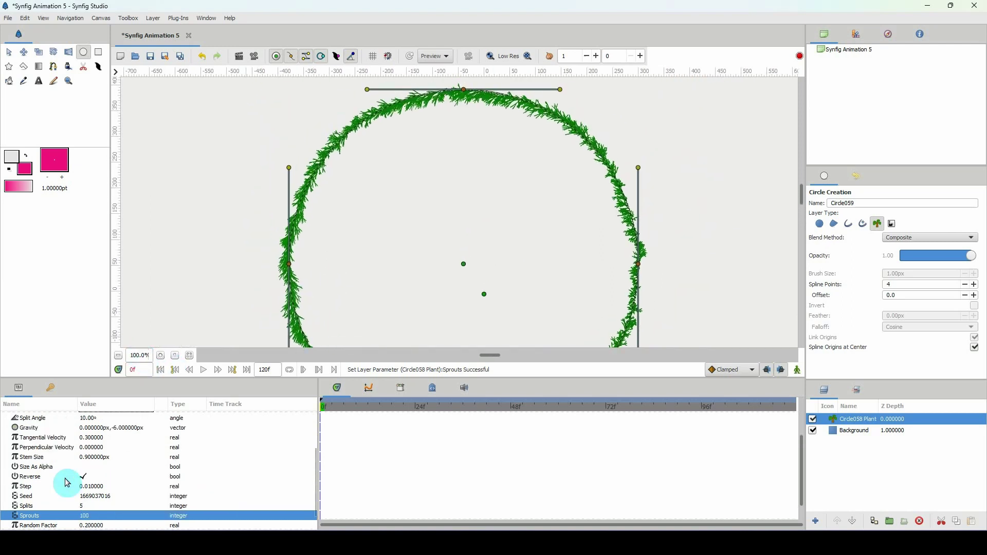
Set the plant's Stem Size to 3 px.
{"action": "triple_click", "coordinate": [85, 457]}
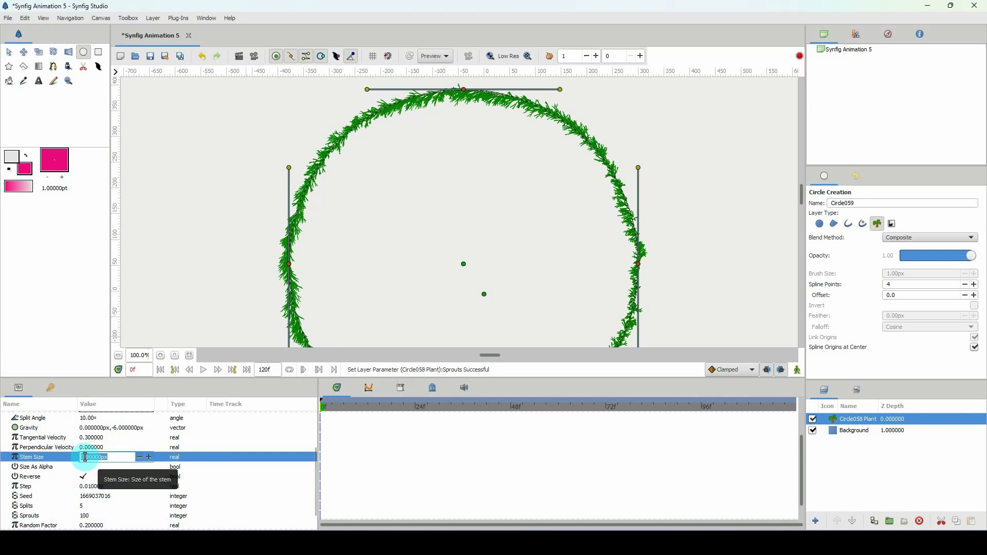
{"action": "type", "text": "3"}
{"action": "key", "text": "Return"}
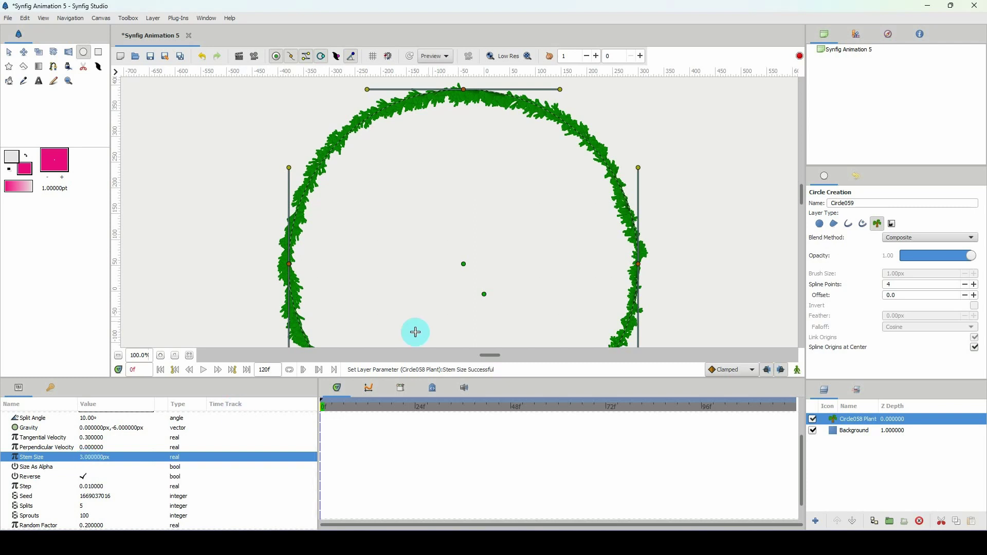
Set the plant's Tangential Velocity to 2.
{"action": "left_click", "coordinate": [57, 439]}
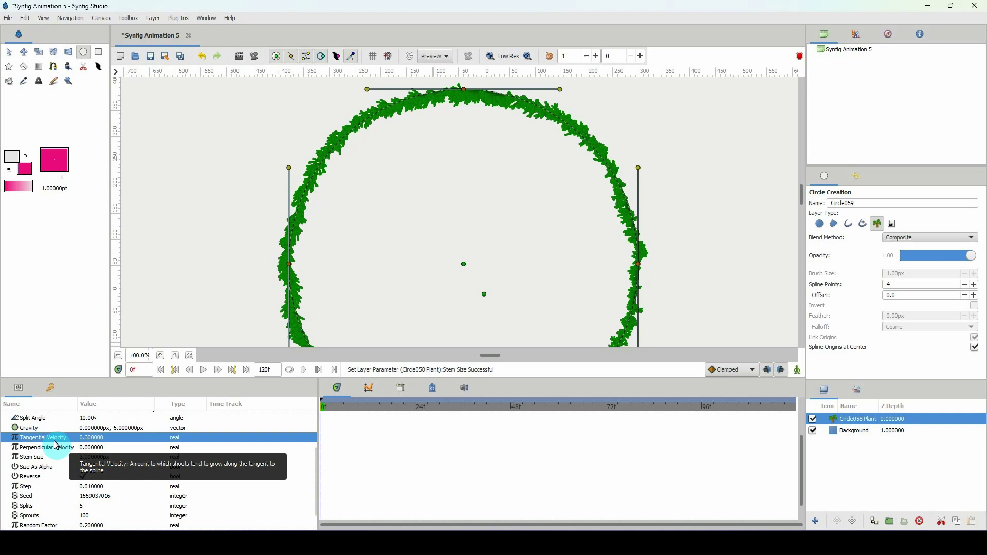
{"action": "left_click", "coordinate": [87, 437]}
{"action": "type", "text": "2"}
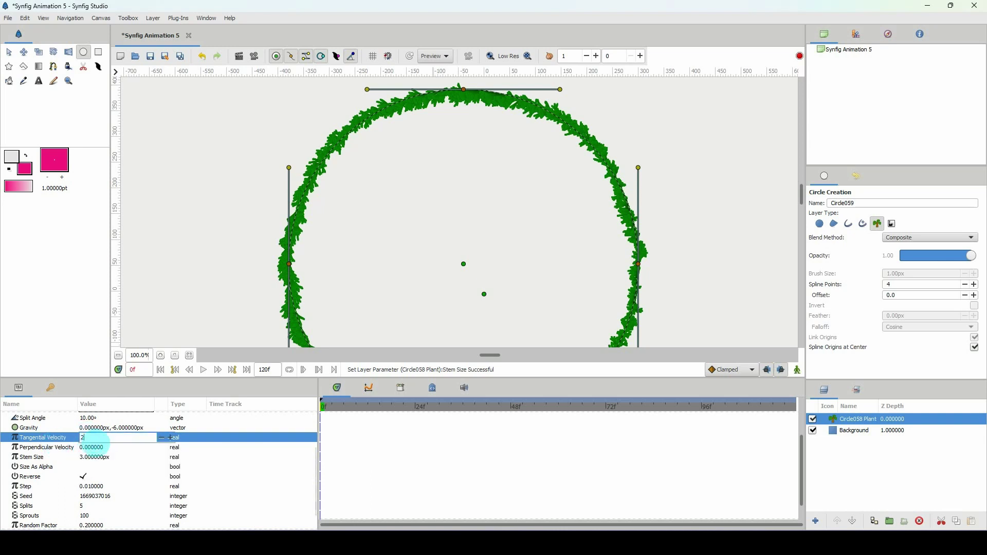
{"action": "key", "text": "Return"}
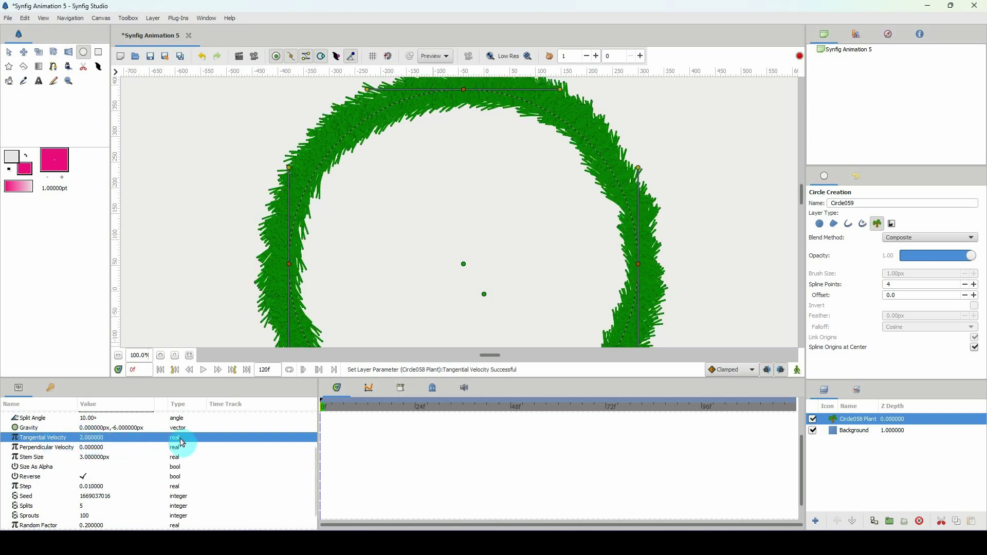
{"action": "scroll", "coordinate": [401, 257], "scroll_direction": "down", "scroll_amount": 3}
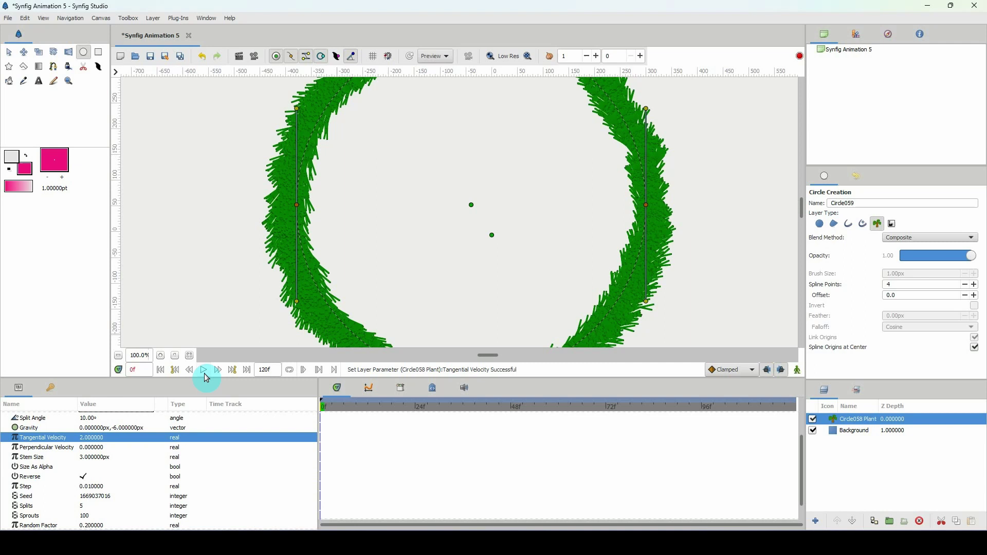
Try a plant Stem Size of 2 px, then 1 px.
{"action": "left_click", "coordinate": [92, 457]}
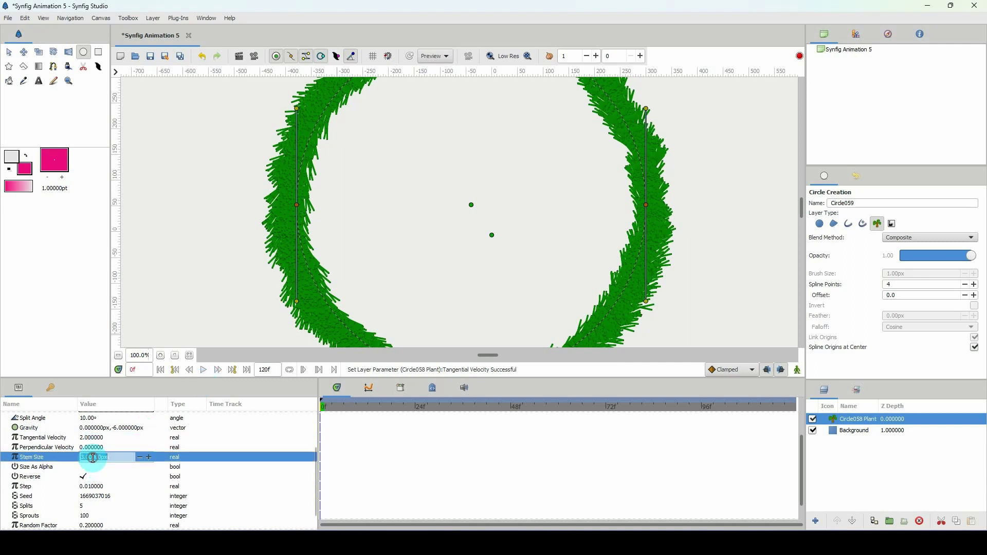
{"action": "type", "text": "2"}
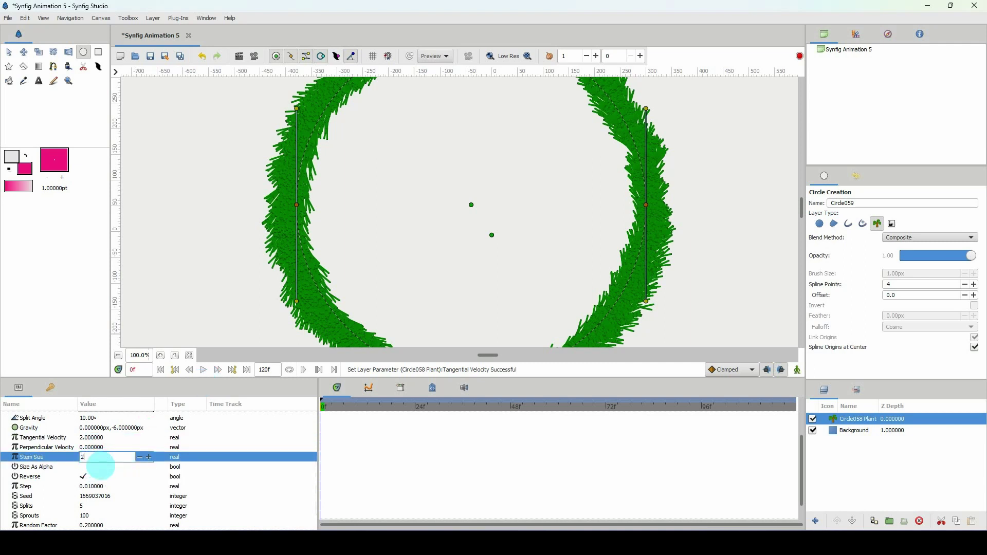
{"action": "key", "text": "Return"}
{"action": "left_click", "coordinate": [93, 457]}
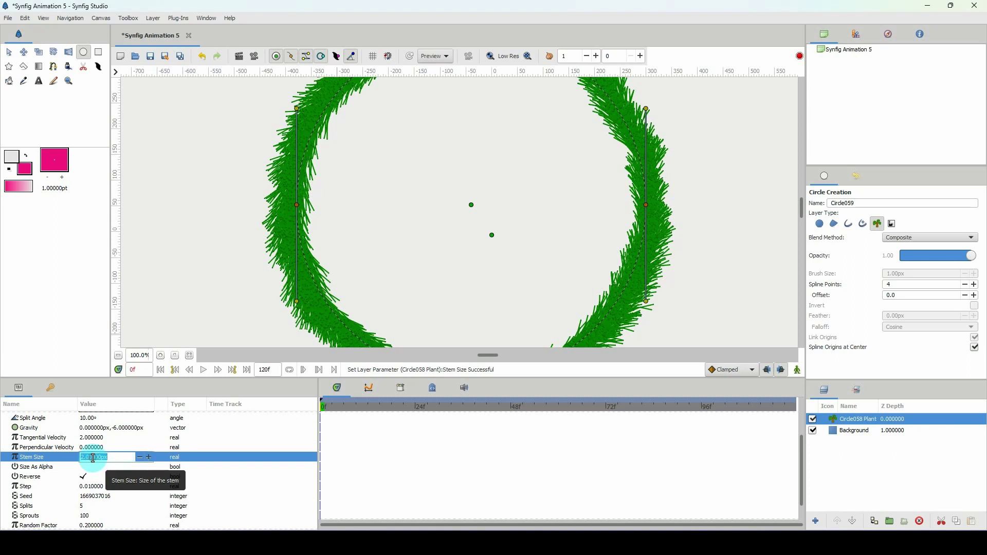
{"action": "type", "text": "3"}
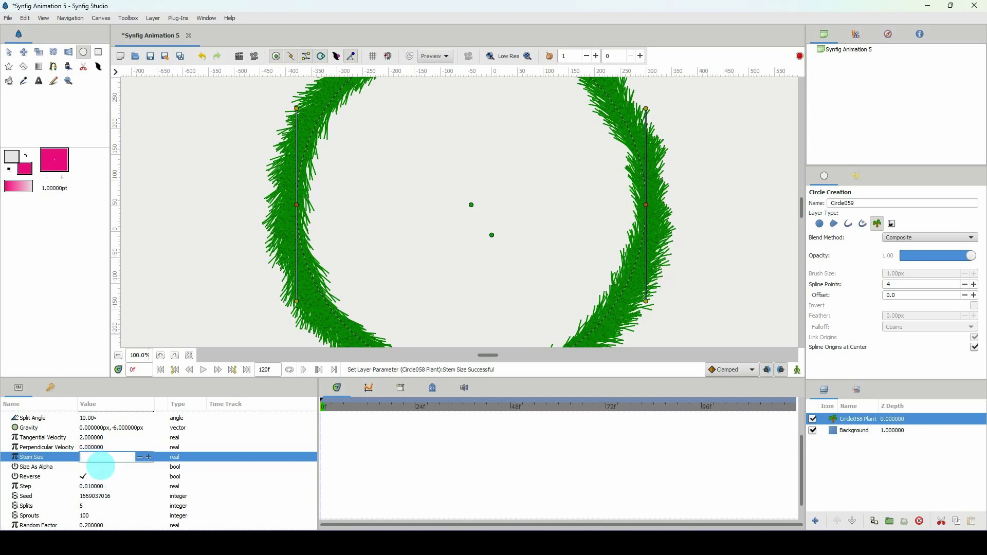
{"action": "type", "text": "1"}
{"action": "key", "text": "Return"}
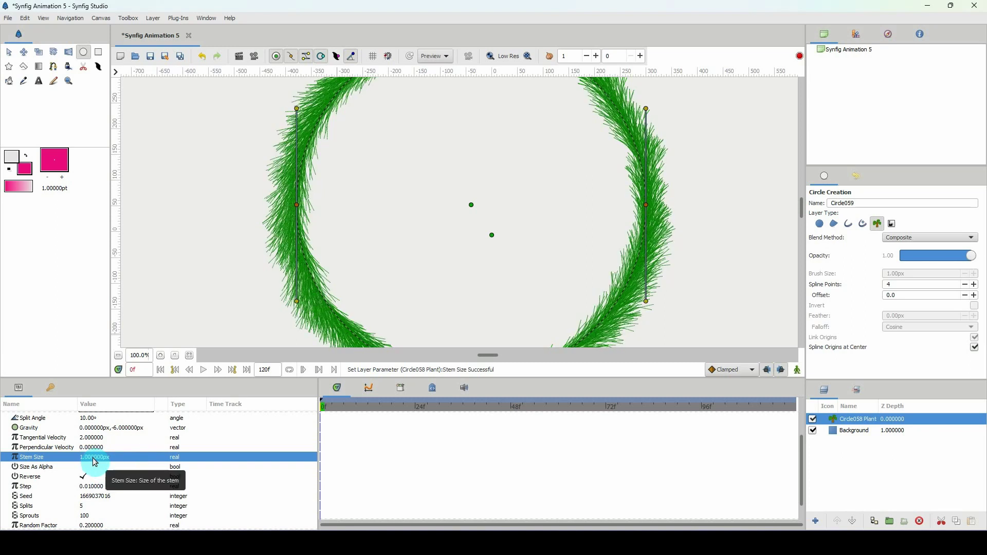
Try a Stem Size of 3 px and begin editing the Splits value.
{"action": "scroll", "coordinate": [145, 346], "scroll_direction": "down", "scroll_amount": 1}
{"action": "scroll", "coordinate": [283, 293], "scroll_direction": "up", "scroll_amount": 1}
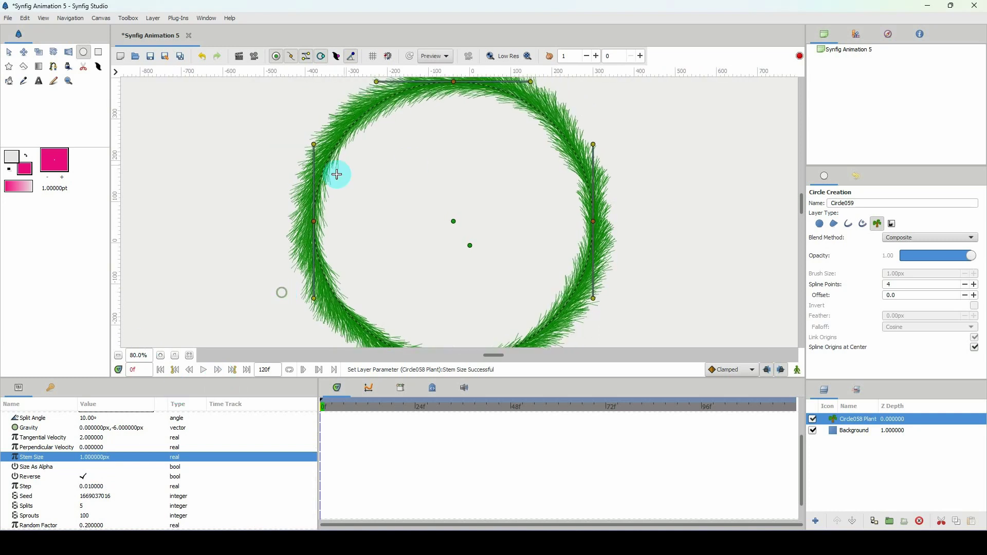
{"action": "scroll", "coordinate": [137, 356], "scroll_direction": "up", "scroll_amount": 1}
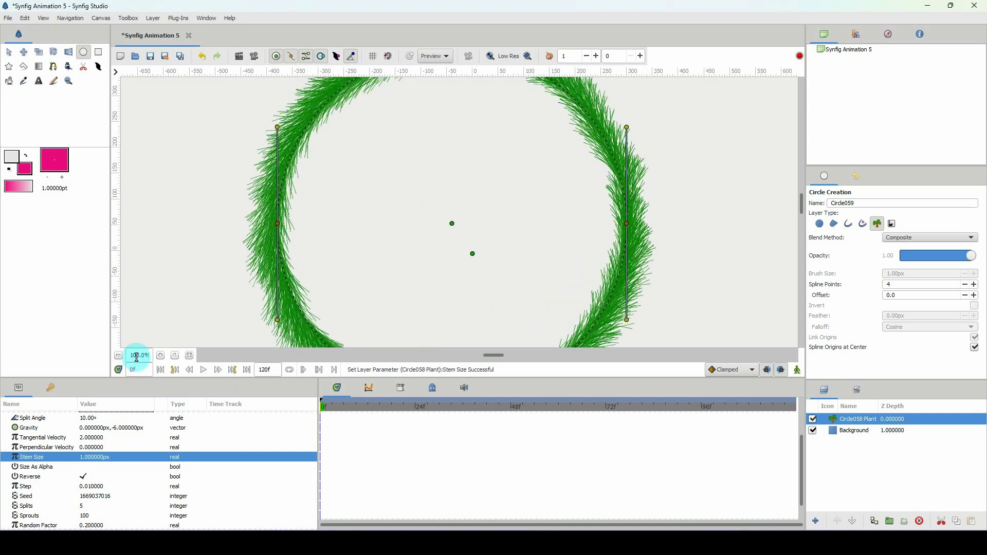
{"action": "left_click", "coordinate": [92, 457]}
{"action": "type", "text": "3"}
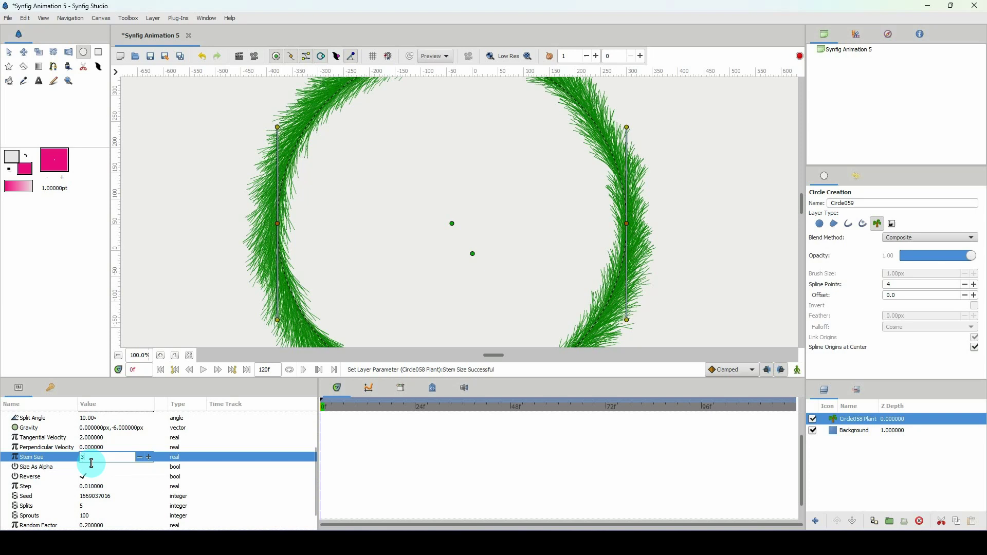
{"action": "key", "text": "Return"}
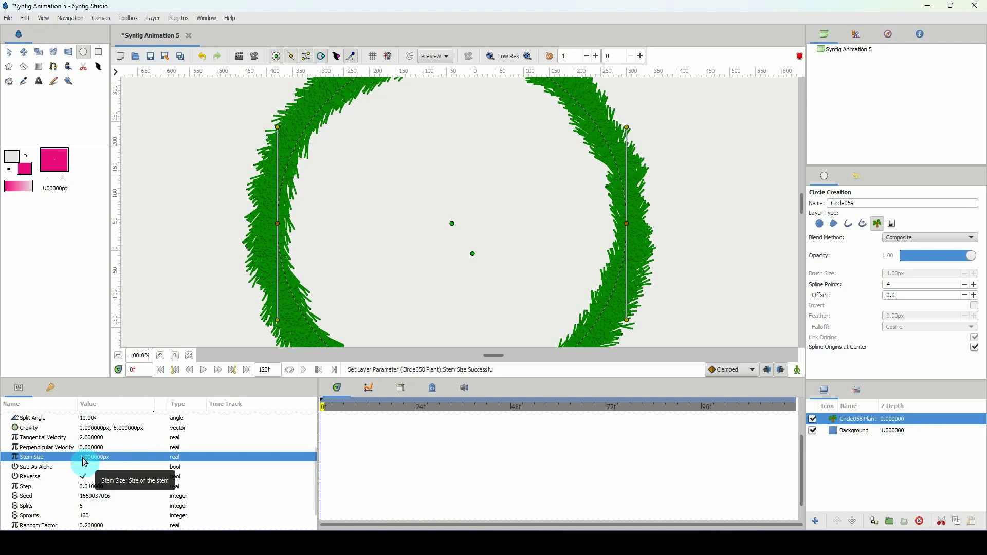
{"action": "scroll", "coordinate": [98, 476], "scroll_direction": "down", "scroll_amount": 2}
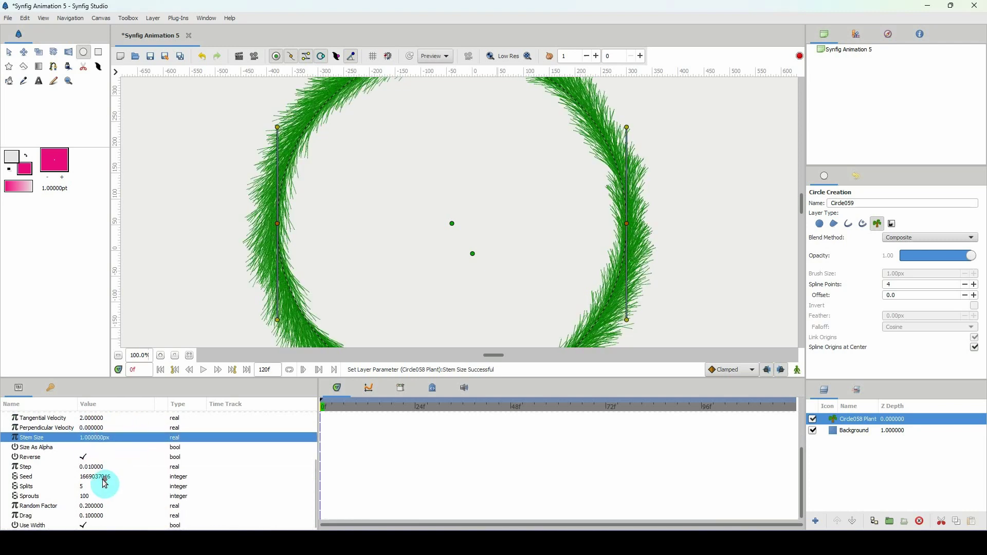
{"action": "left_click", "coordinate": [84, 487]}
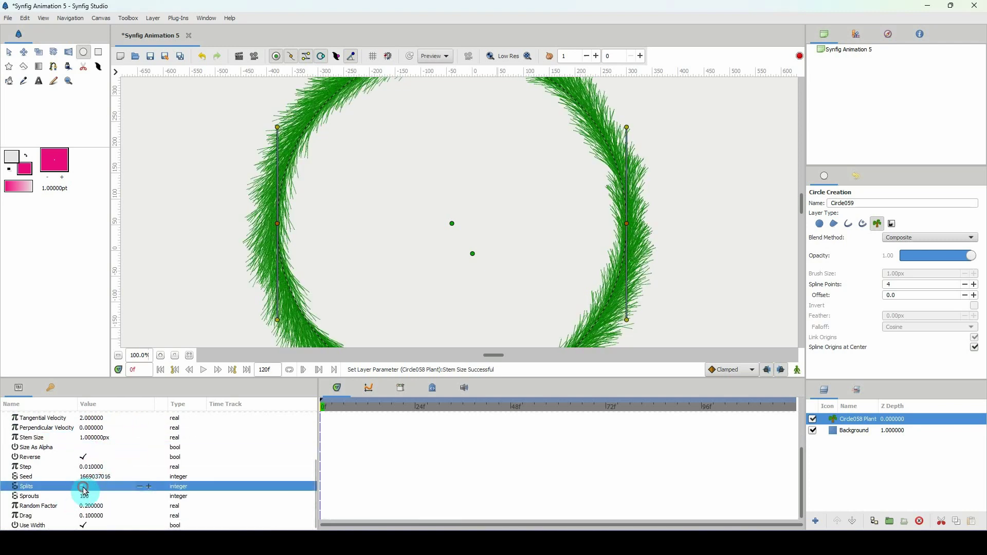
Try Splits of 7, then return the plant's Splits to 5.
{"action": "type", "text": "7"}
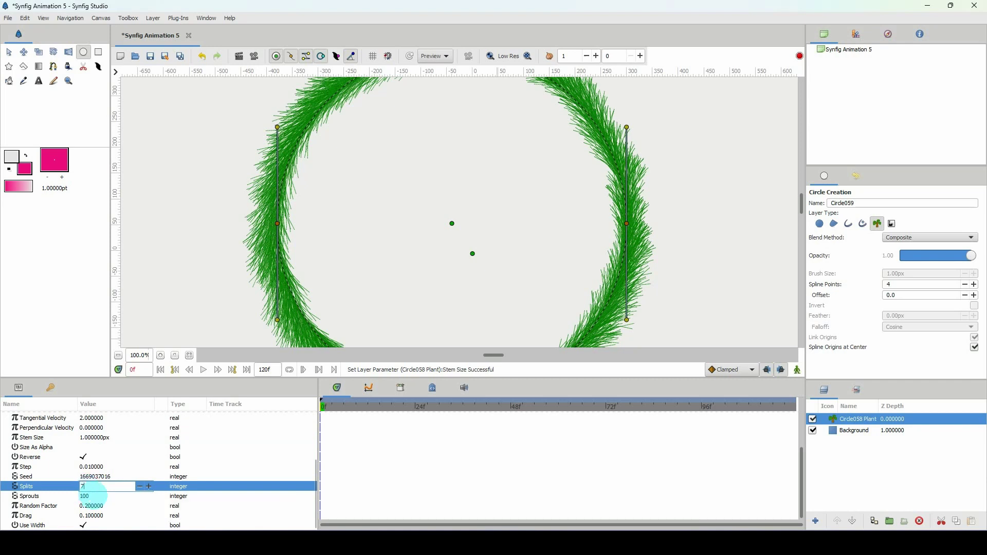
{"action": "key", "text": "Return"}
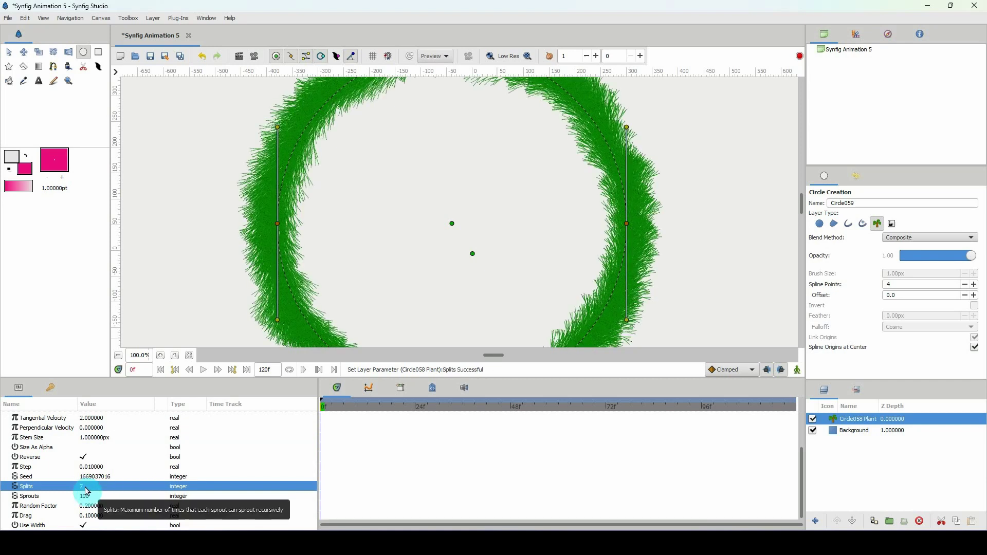
{"action": "left_click", "coordinate": [85, 487]}
{"action": "type", "text": "5"}
{"action": "key", "text": "Return"}
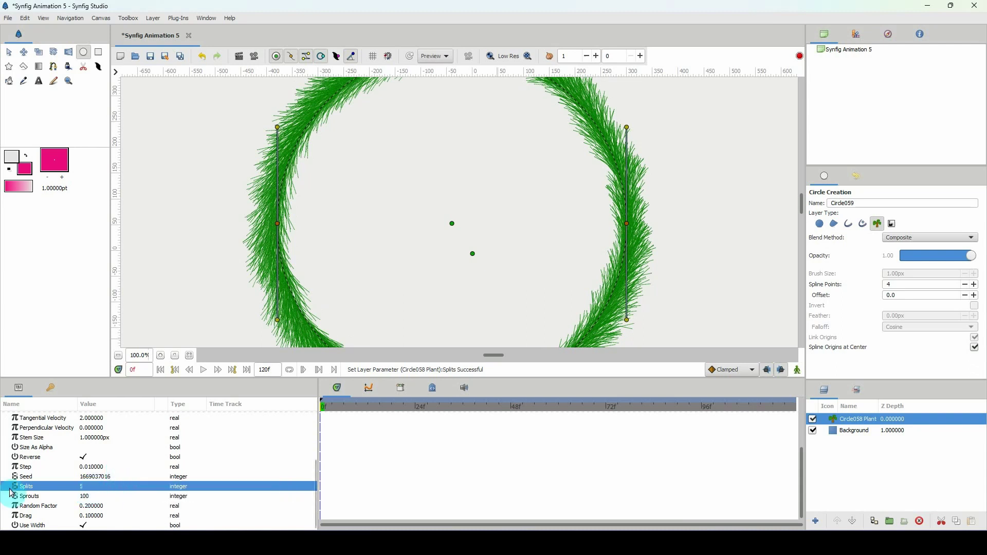
{"action": "scroll", "coordinate": [143, 354], "scroll_direction": "down", "scroll_amount": 2}
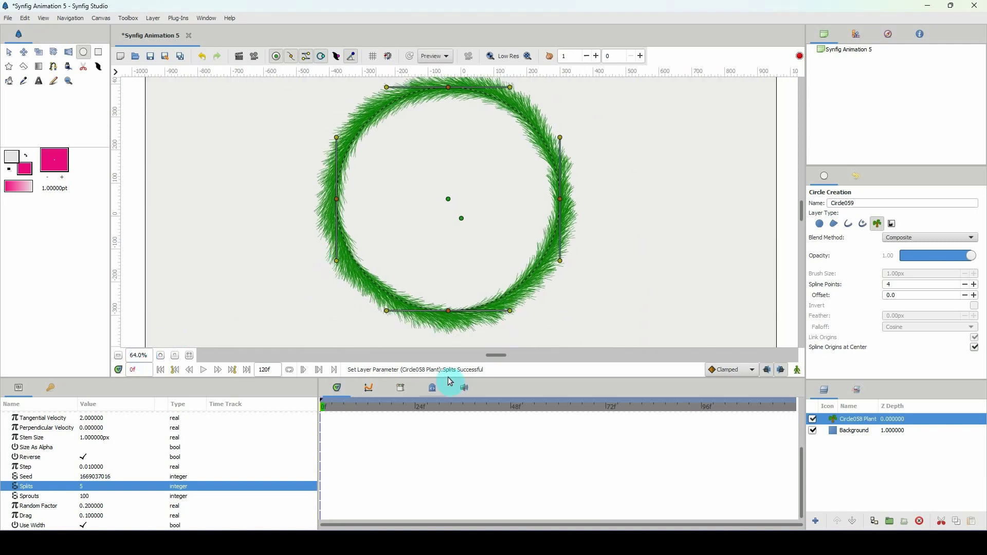
{"action": "left_click_drag", "start_coordinate": [451, 379], "coordinate": [451, 390]}
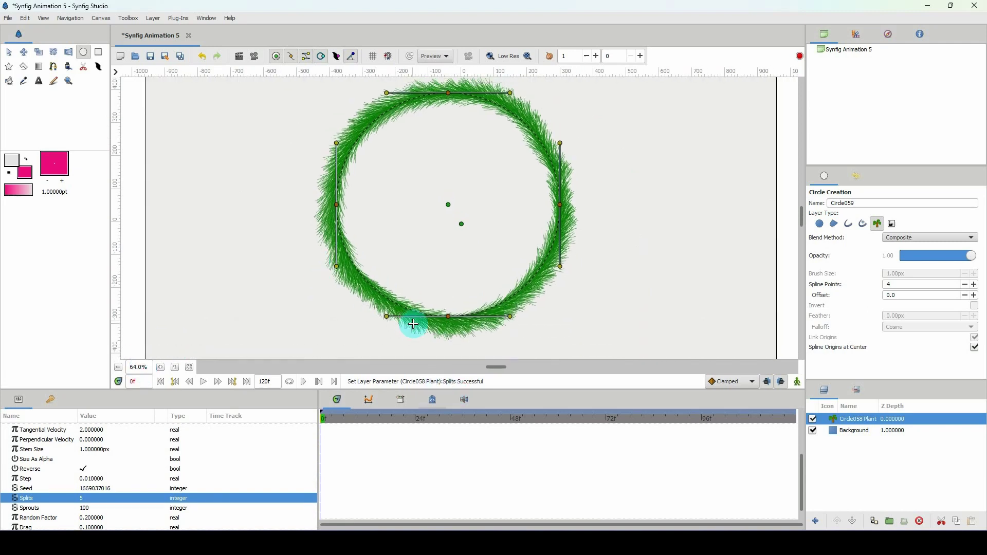
{"action": "scroll", "coordinate": [138, 366], "scroll_direction": "up", "scroll_amount": 1}
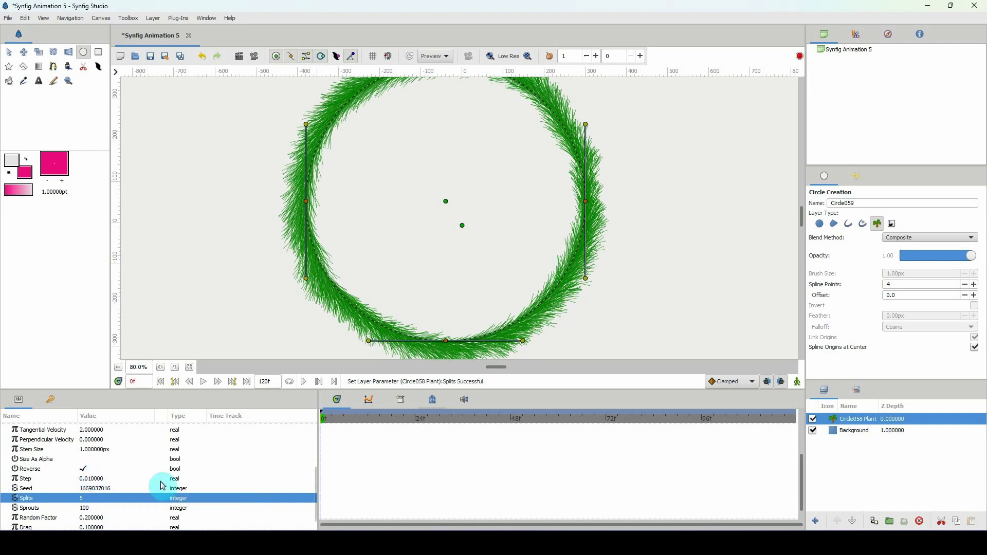
{"action": "left_click", "coordinate": [92, 488]}
{"action": "left_click", "coordinate": [125, 489]}
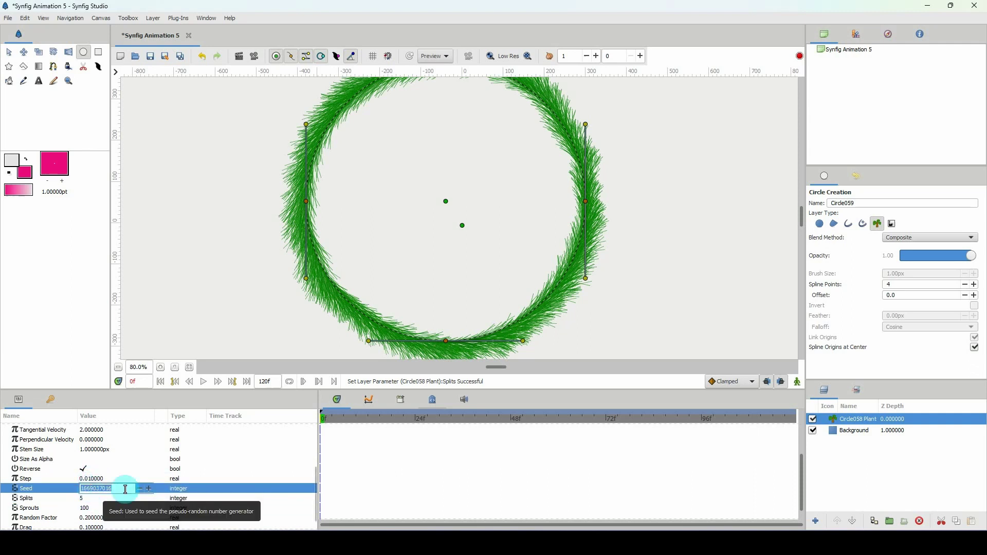
{"action": "left_click", "coordinate": [149, 489]}
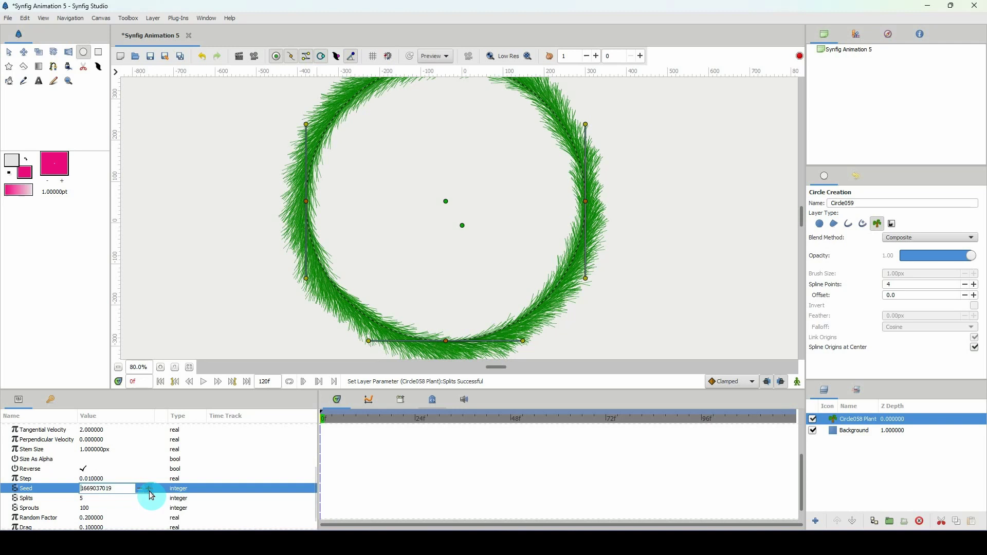
{"action": "left_click", "coordinate": [149, 489]}
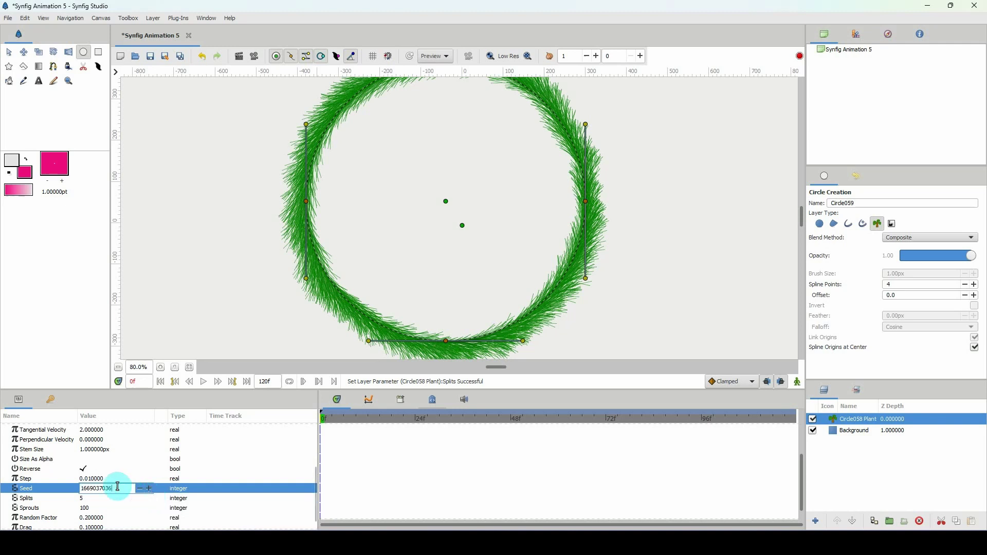
{"action": "key", "text": "Return"}
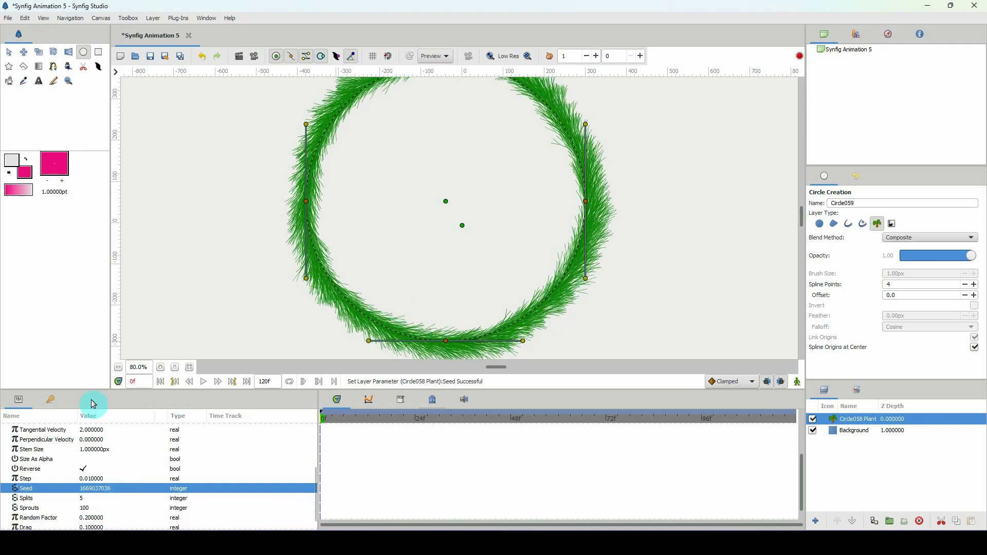
{"action": "left_click", "coordinate": [118, 367]}
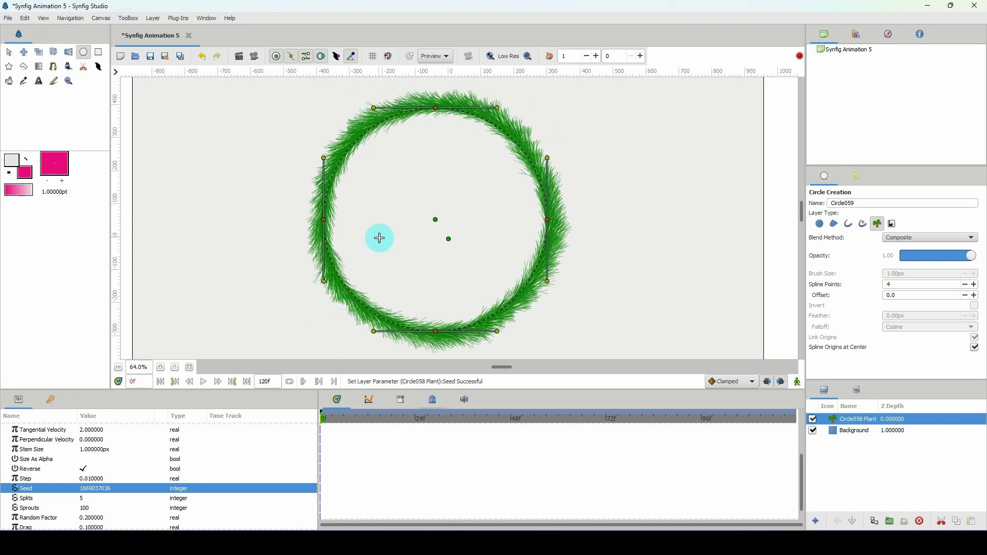
{"action": "scroll", "coordinate": [130, 369], "scroll_direction": "up", "scroll_amount": 2}
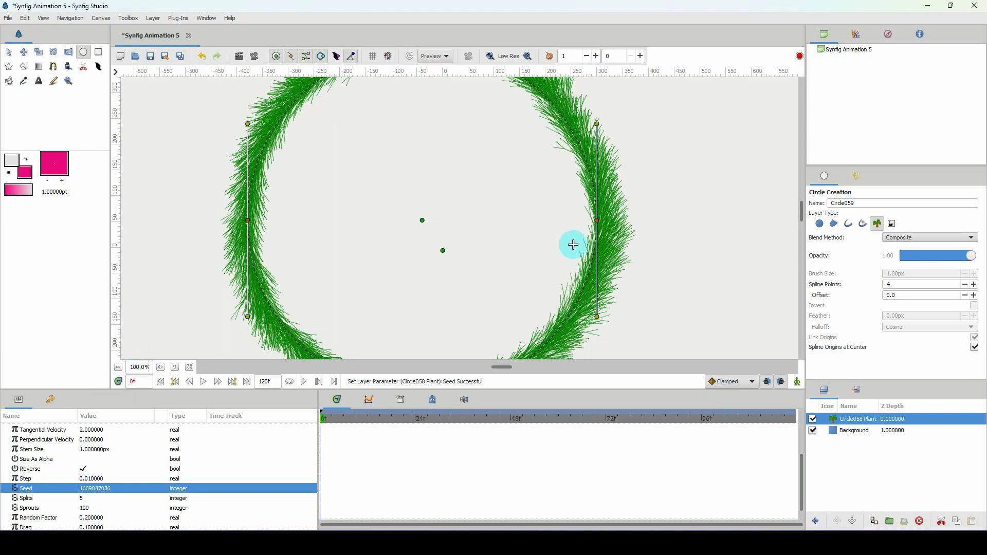
Group the plant, duplicate the group, shift the copy 20 px left, and select its plant layer.
{"action": "left_click", "coordinate": [888, 520]}
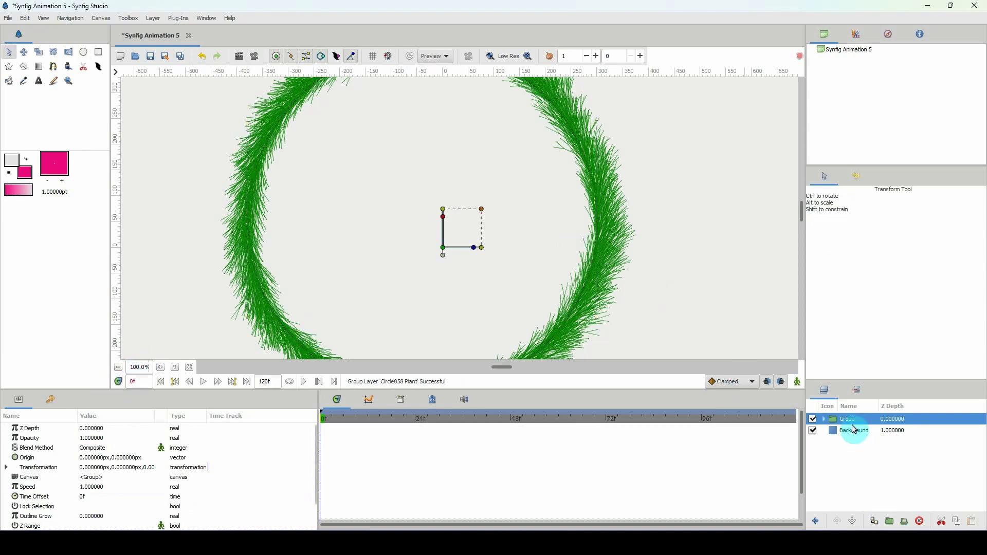
{"action": "left_click", "coordinate": [874, 521]}
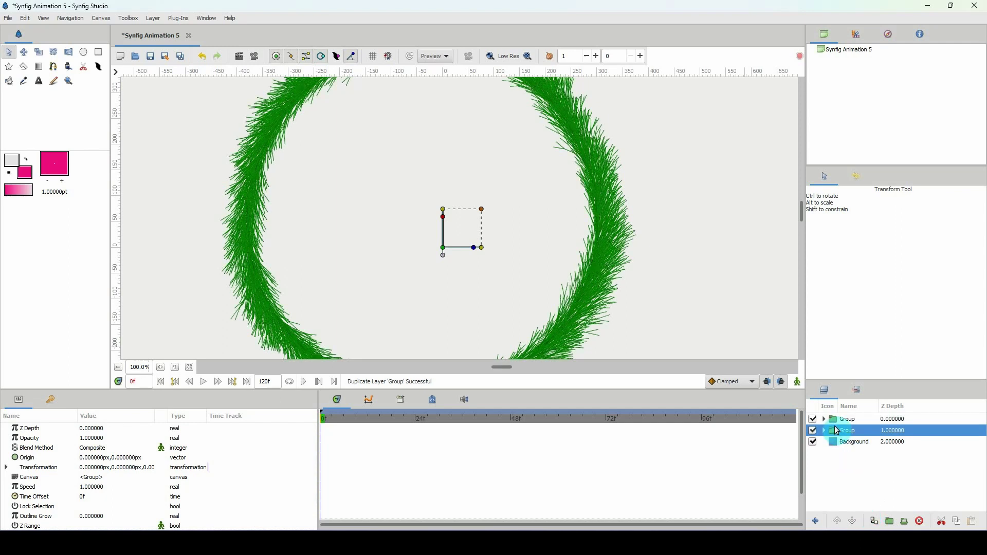
{"action": "left_click", "coordinate": [443, 252]}
{"action": "left_click_drag", "start_coordinate": [442, 252], "coordinate": [437, 251]}
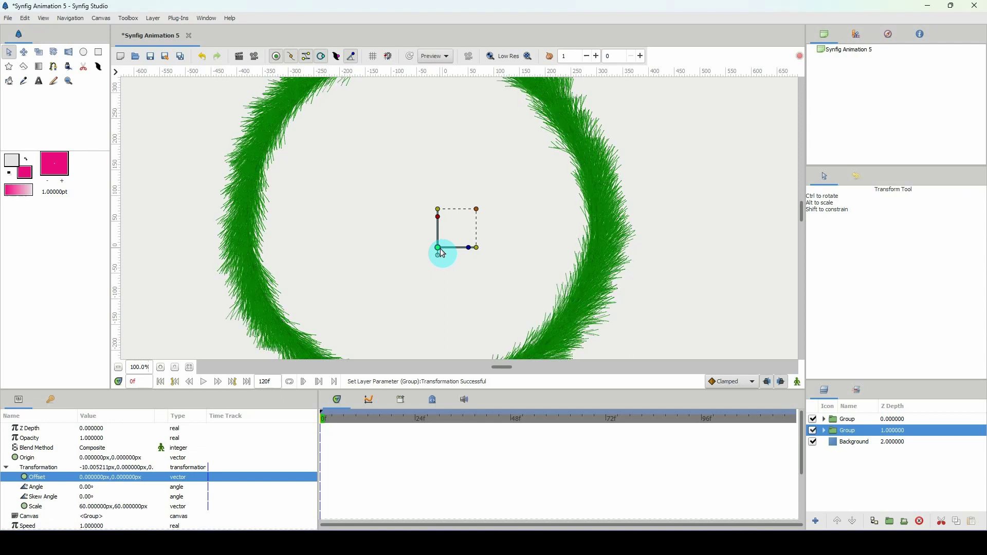
{"action": "key", "text": "Left"}
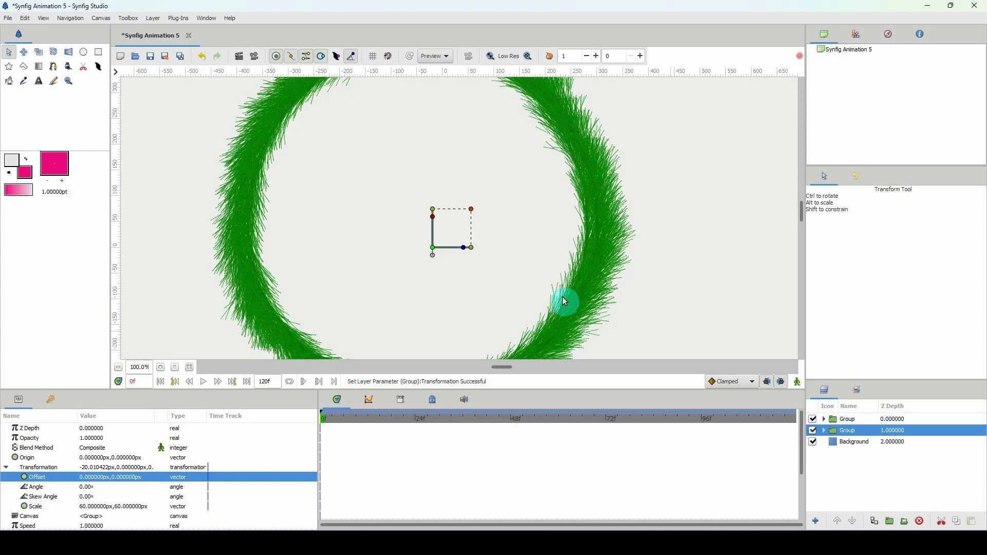
{"action": "left_click", "coordinate": [824, 431]}
{"action": "left_click", "coordinate": [854, 442]}
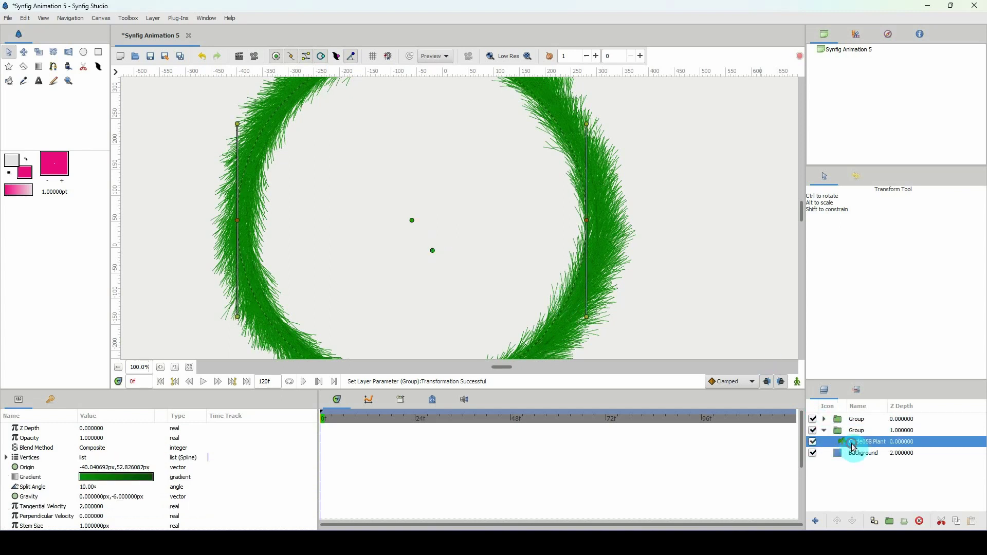
Darken both gradient stops of the lower plant to a deeper green (#033A00).
{"action": "double_click", "coordinate": [134, 477]}
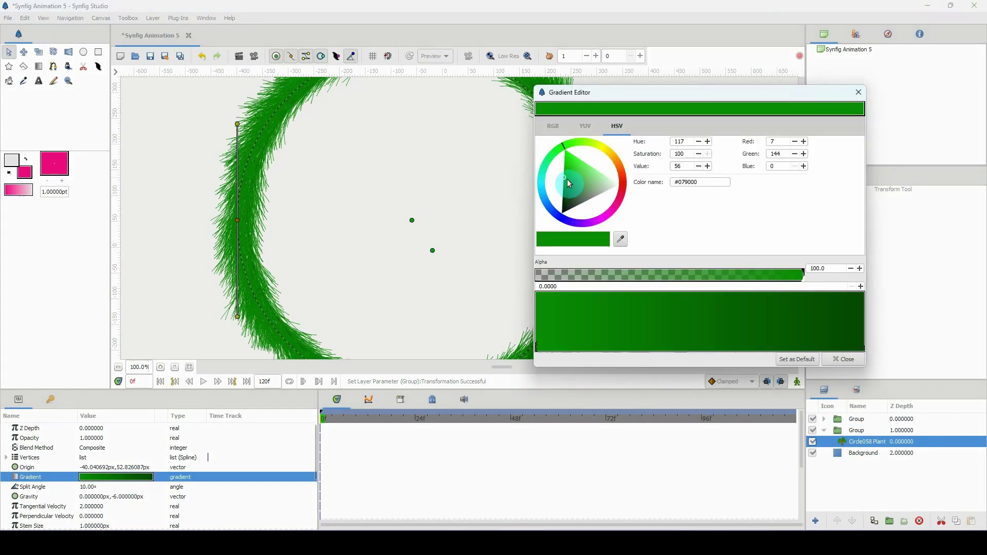
{"action": "left_click_drag", "start_coordinate": [564, 177], "coordinate": [564, 188]}
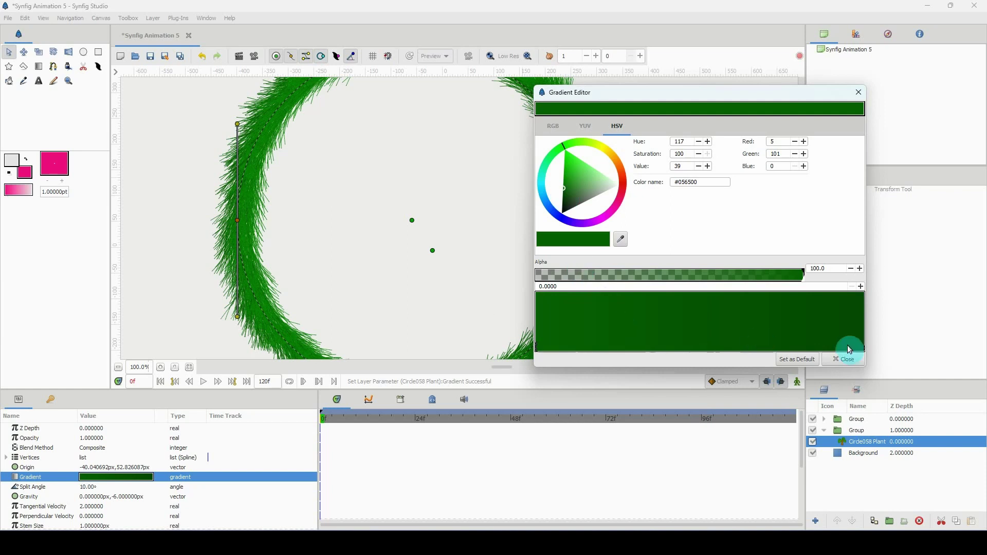
{"action": "left_click", "coordinate": [863, 351]}
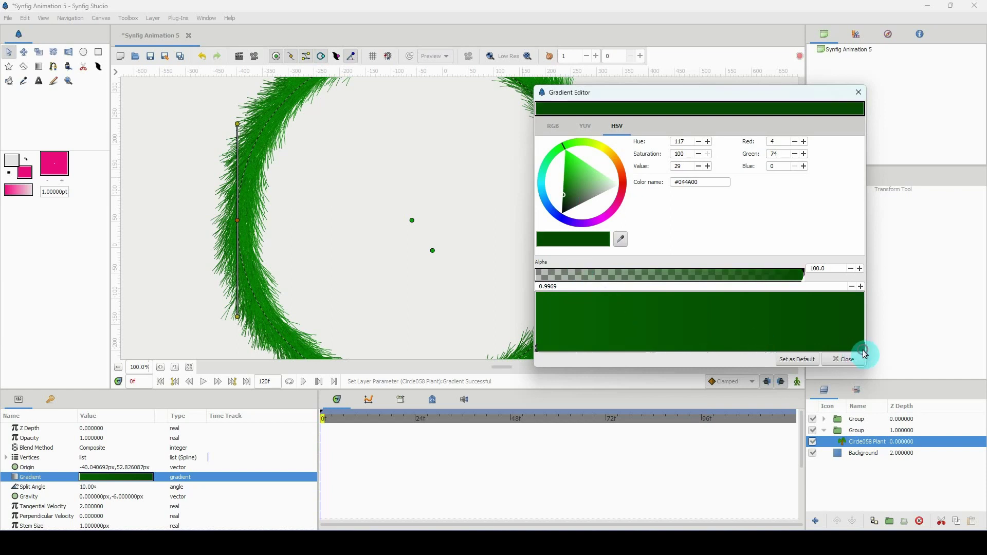
{"action": "left_click", "coordinate": [563, 199]}
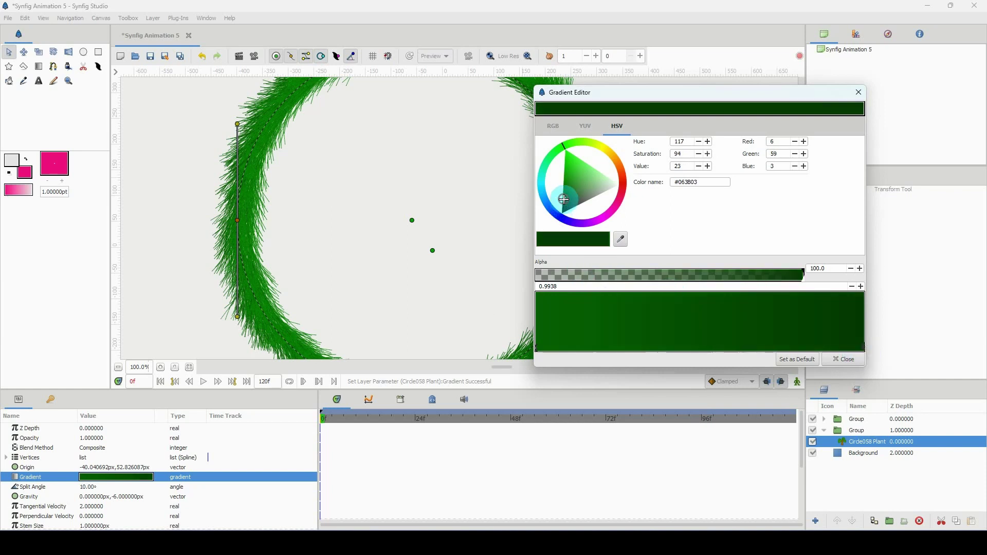
{"action": "left_click", "coordinate": [846, 359]}
{"action": "scroll", "coordinate": [149, 502], "scroll_direction": "down", "scroll_amount": 1}
{"action": "scroll", "coordinate": [149, 502], "scroll_direction": "down", "scroll_amount": 2}
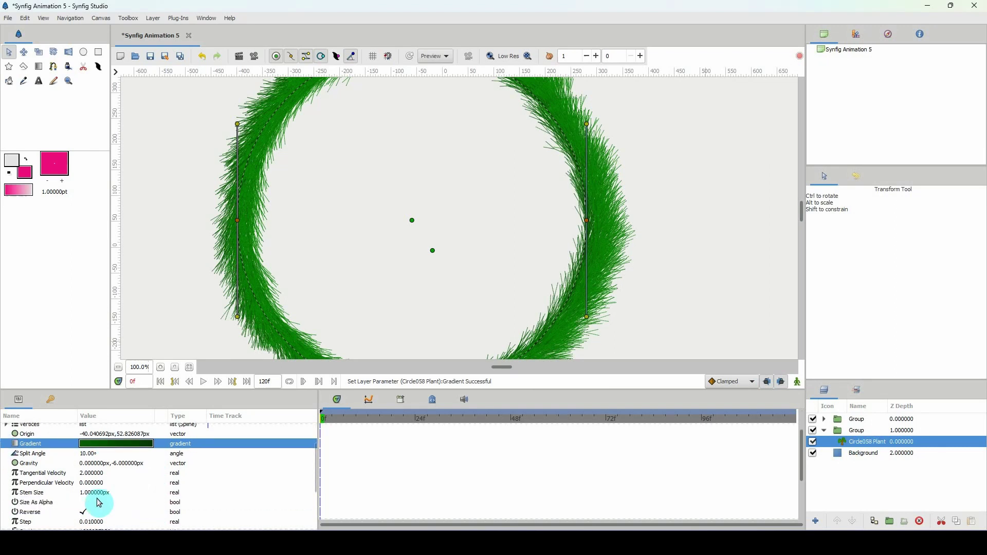
{"action": "left_click", "coordinate": [98, 492]}
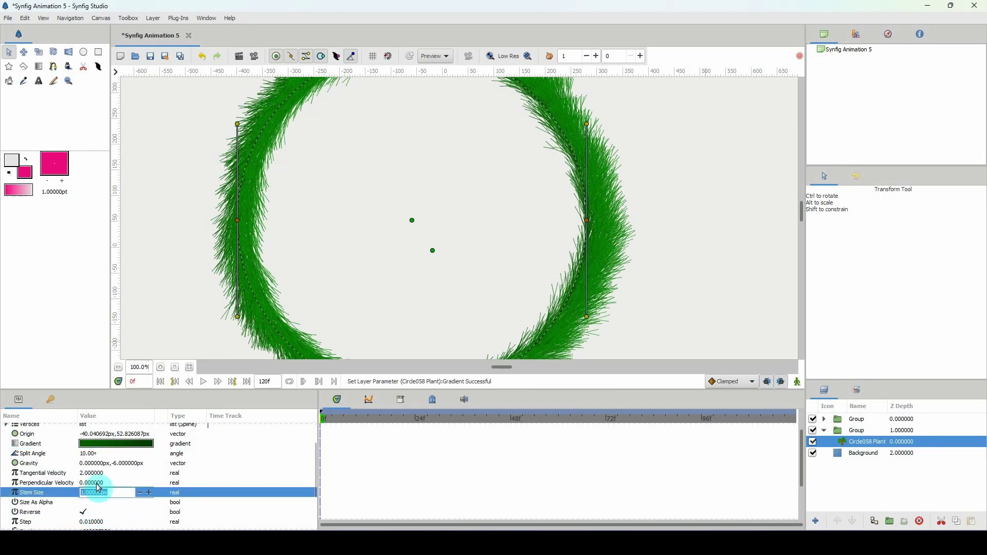
{"action": "scroll", "coordinate": [61, 498], "scroll_direction": "down", "scroll_amount": 3}
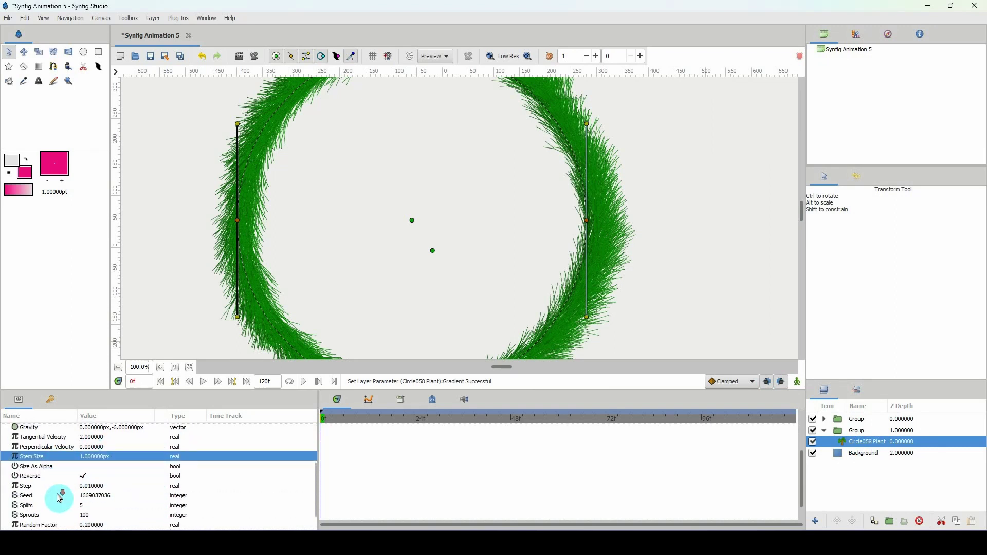
{"action": "left_click", "coordinate": [90, 496]}
{"action": "double_click", "coordinate": [149, 497]}
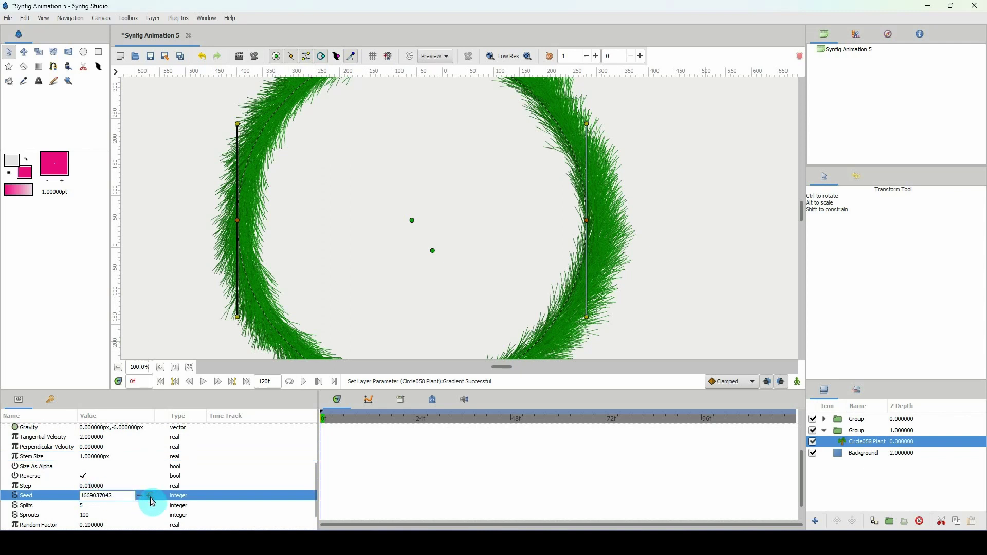
{"action": "left_click", "coordinate": [149, 497]}
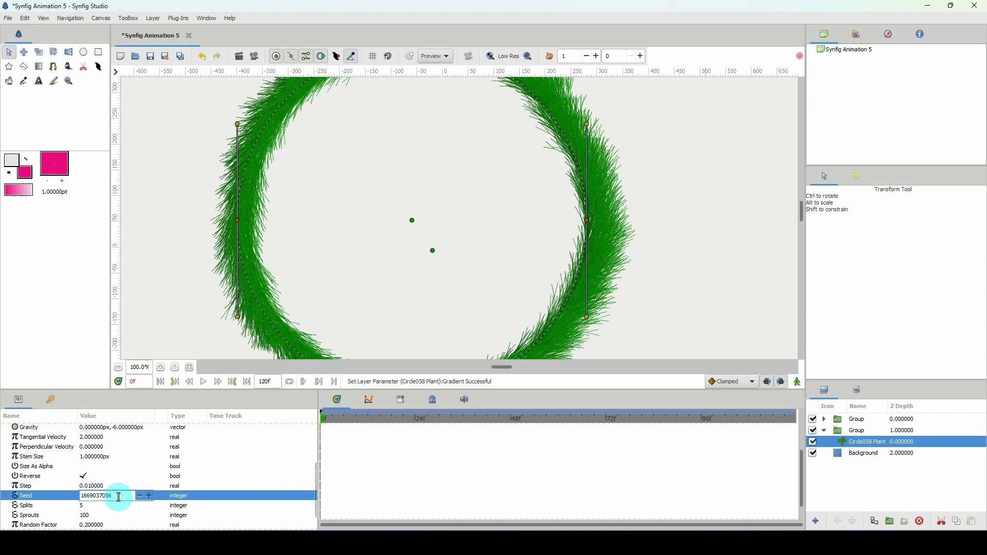
{"action": "key", "text": "Return"}
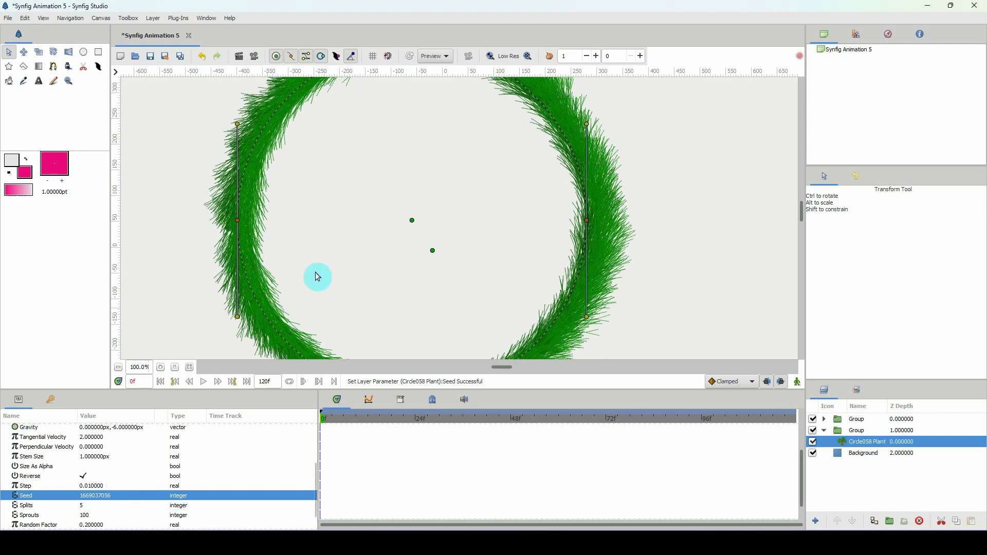
Drag the lower plant's Gravity to about -15.85, 7.46, undoing an accidental origin move.
{"action": "scroll", "coordinate": [142, 367], "scroll_direction": "down", "scroll_amount": 1}
{"action": "scroll", "coordinate": [245, 262], "scroll_direction": "down", "scroll_amount": 1}
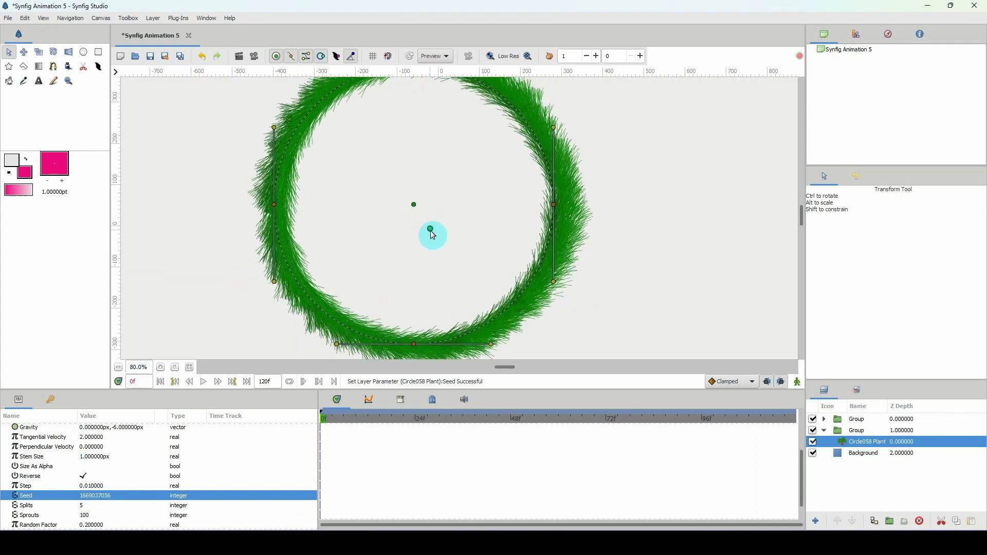
{"action": "left_click_drag", "start_coordinate": [432, 233], "coordinate": [412, 166]}
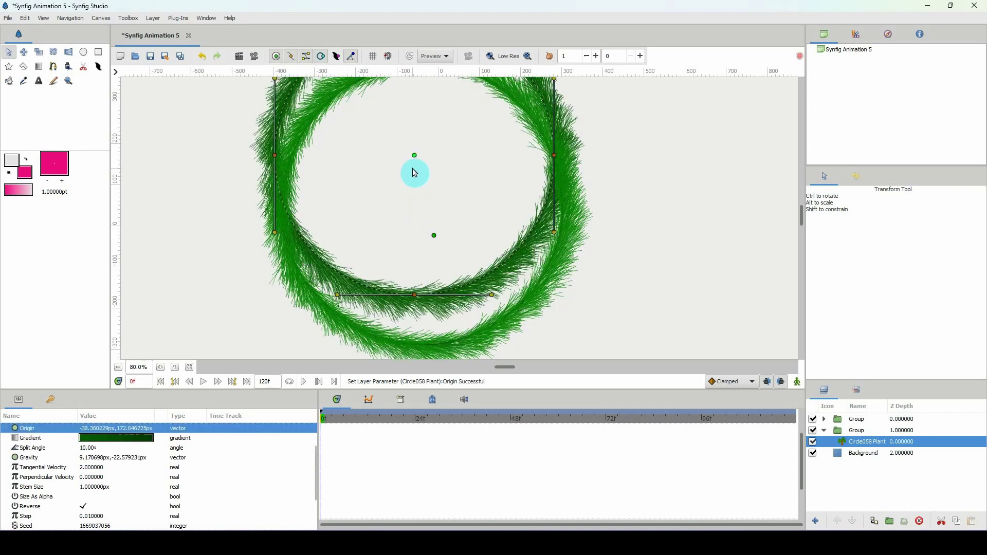
{"action": "key", "text": "ctrl+z"}
{"action": "left_click_drag", "start_coordinate": [435, 235], "coordinate": [424, 224]}
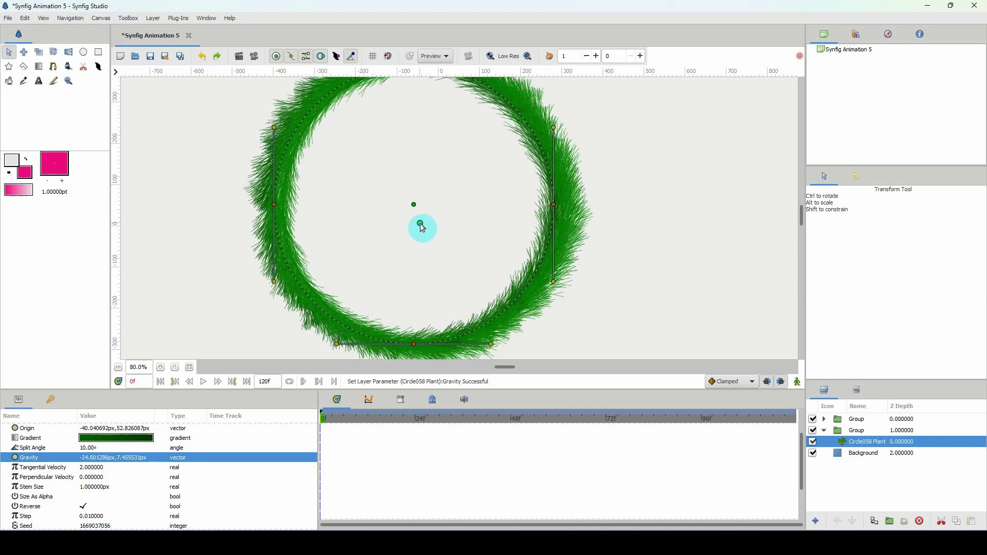
{"action": "left_click_drag", "start_coordinate": [422, 225], "coordinate": [425, 225]}
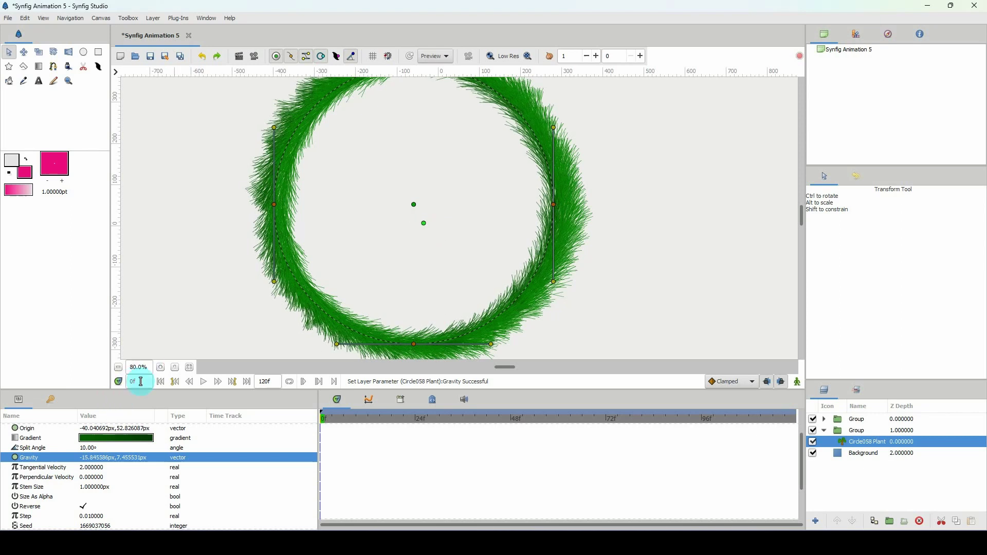
{"action": "left_click", "coordinate": [861, 453]}
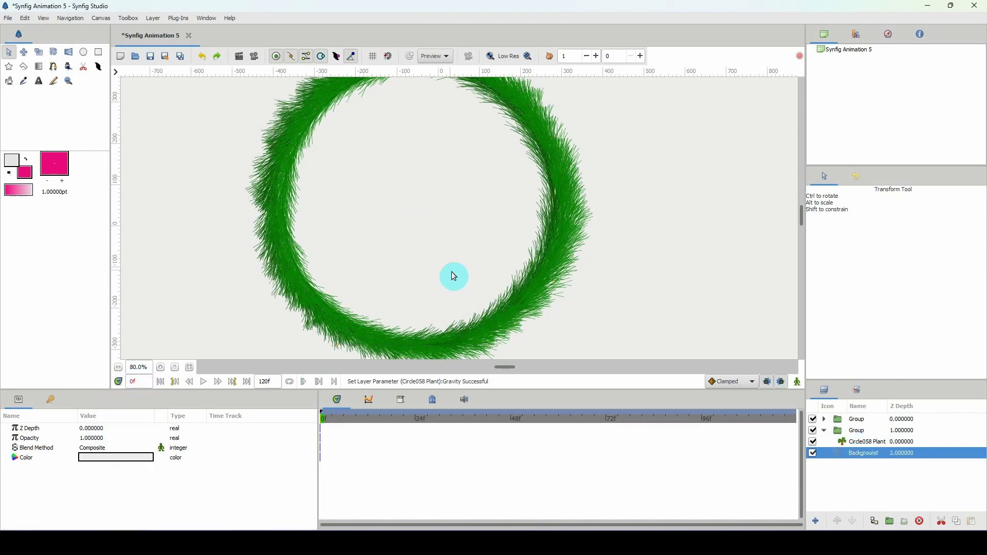
Zoom in and out to review the two-tone wreath, then open File > Open Recent.
{"action": "scroll", "coordinate": [340, 267], "scroll_direction": "up", "scroll_amount": 1}
{"action": "scroll", "coordinate": [331, 216], "scroll_direction": "down", "scroll_amount": 1}
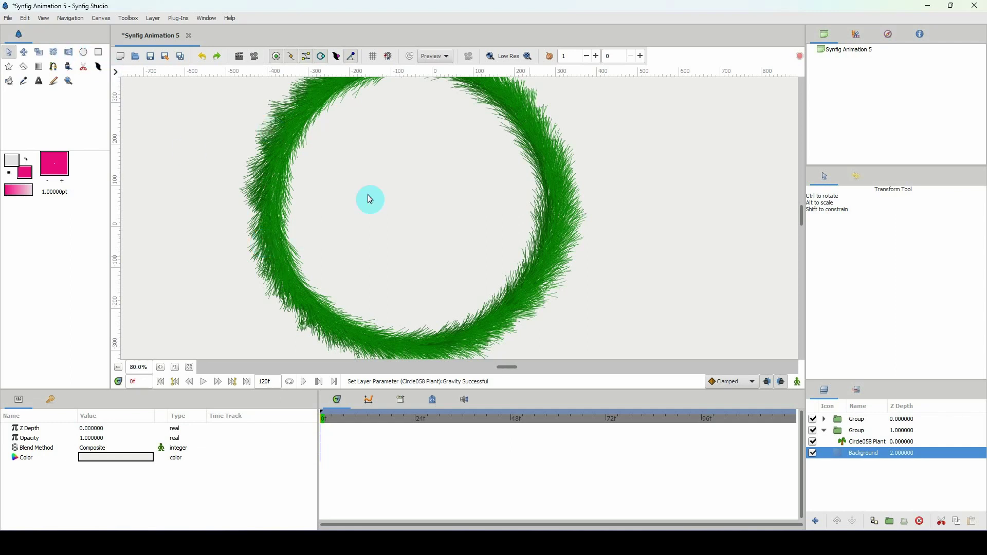
{"action": "scroll", "coordinate": [179, 304], "scroll_direction": "up", "scroll_amount": 2}
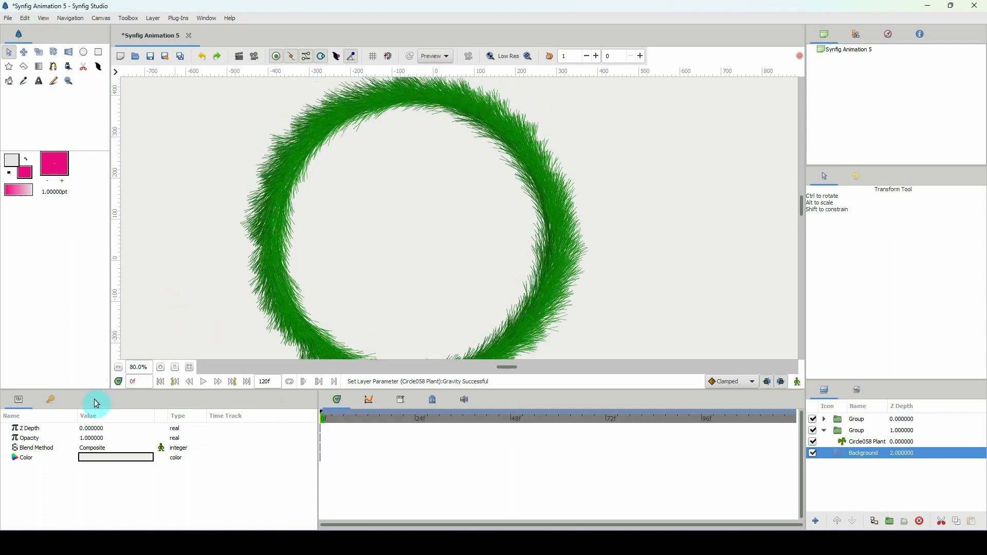
{"action": "scroll", "coordinate": [138, 366], "scroll_direction": "up", "scroll_amount": 1}
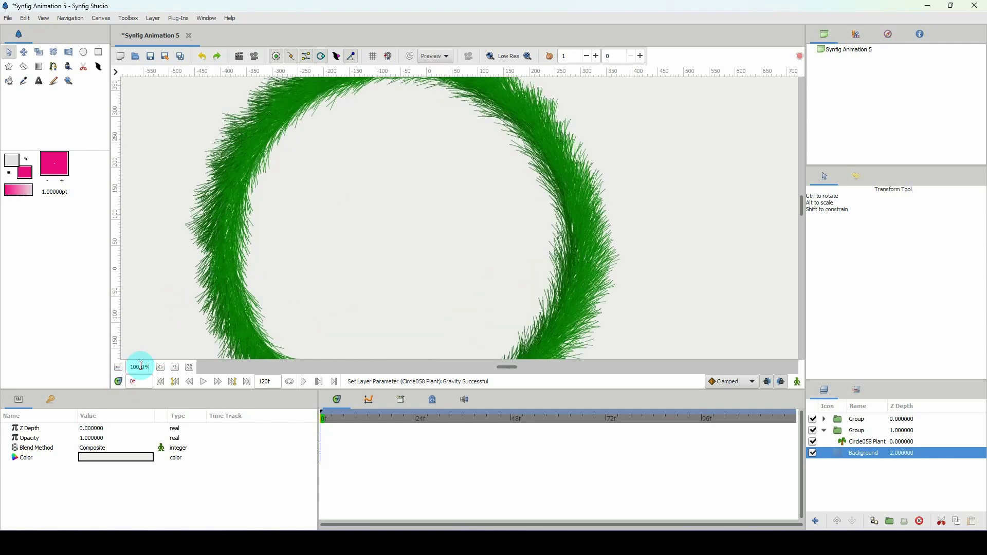
{"action": "scroll", "coordinate": [140, 365], "scroll_direction": "down", "scroll_amount": 1}
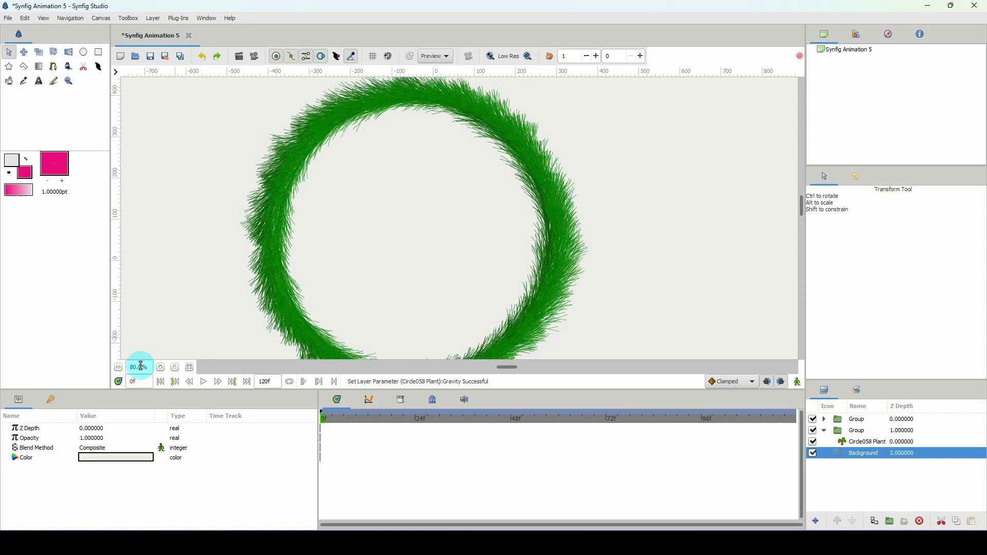
{"action": "scroll", "coordinate": [141, 365], "scroll_direction": "up", "scroll_amount": 1}
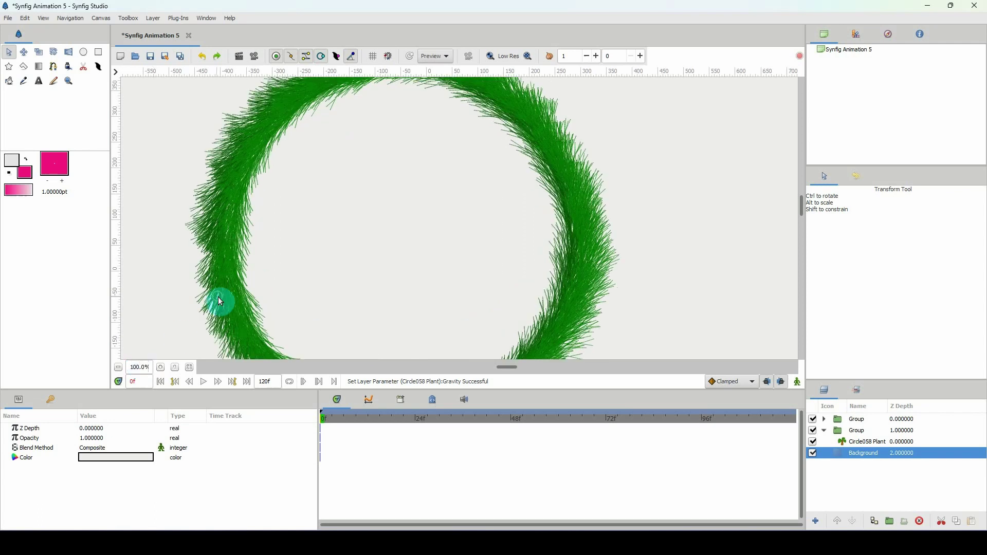
{"action": "scroll", "coordinate": [137, 366], "scroll_direction": "down", "scroll_amount": 2}
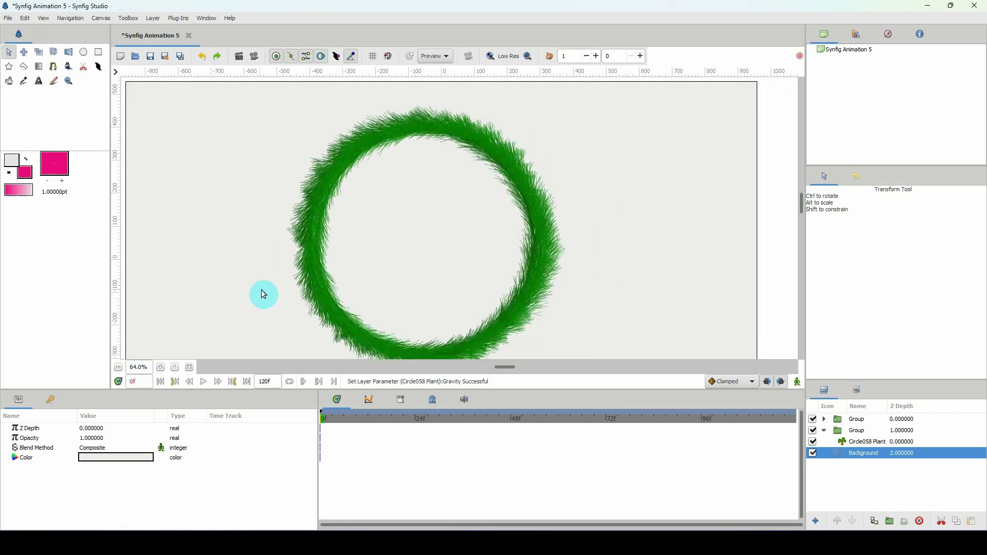
{"action": "scroll", "coordinate": [263, 294], "scroll_direction": "down", "scroll_amount": 2}
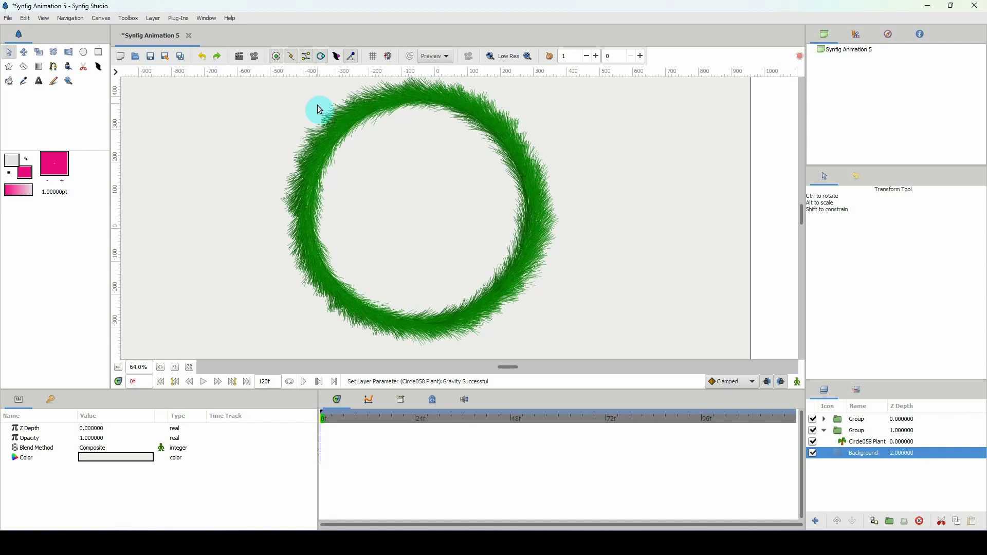
{"action": "left_click", "coordinate": [8, 18]}
Open recent file Christmas-Bush.sifz, inspect its green garland, then return to the Synfig Animation 5 wreath.
{"action": "mouse_move", "coordinate": [36, 60]}
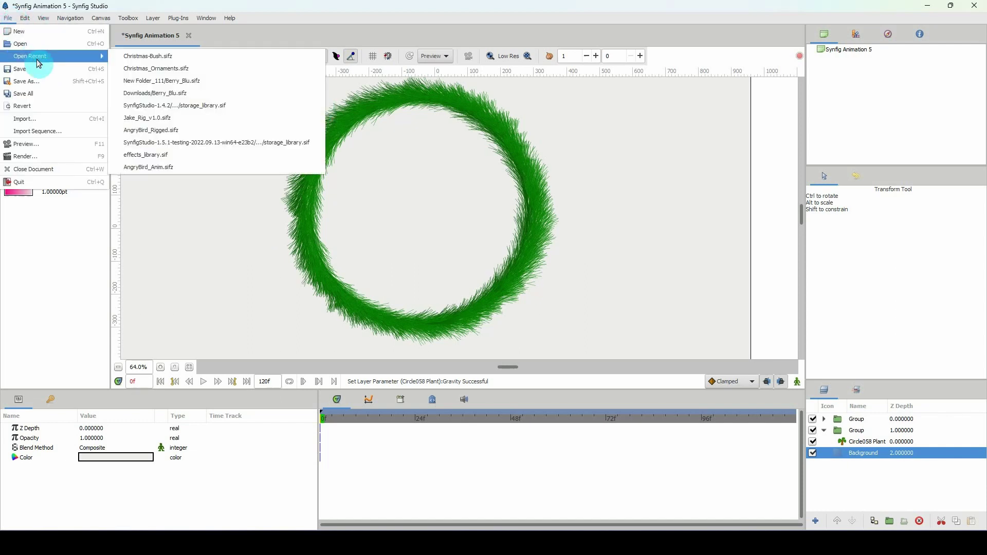
{"action": "left_click", "coordinate": [144, 63]}
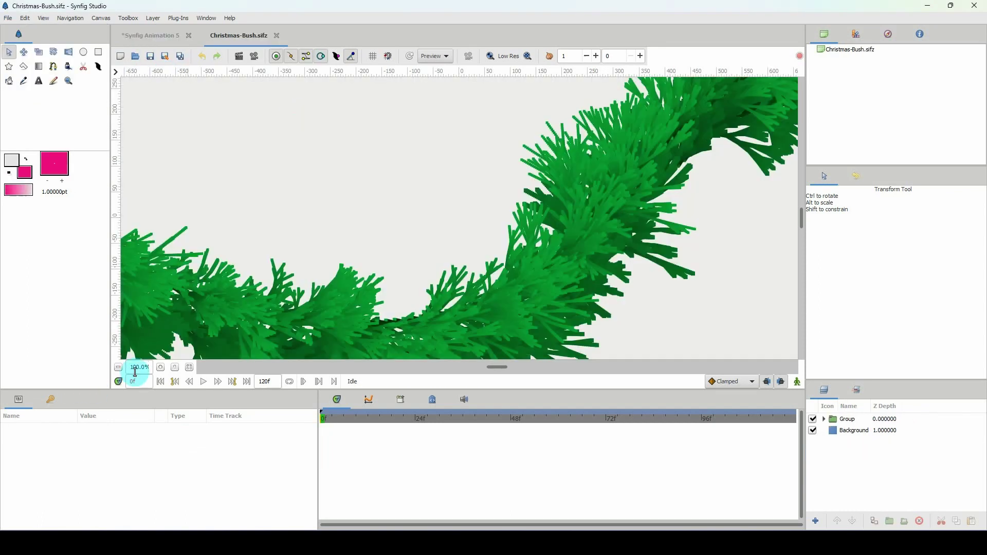
{"action": "scroll", "coordinate": [136, 369], "scroll_direction": "down", "scroll_amount": 3}
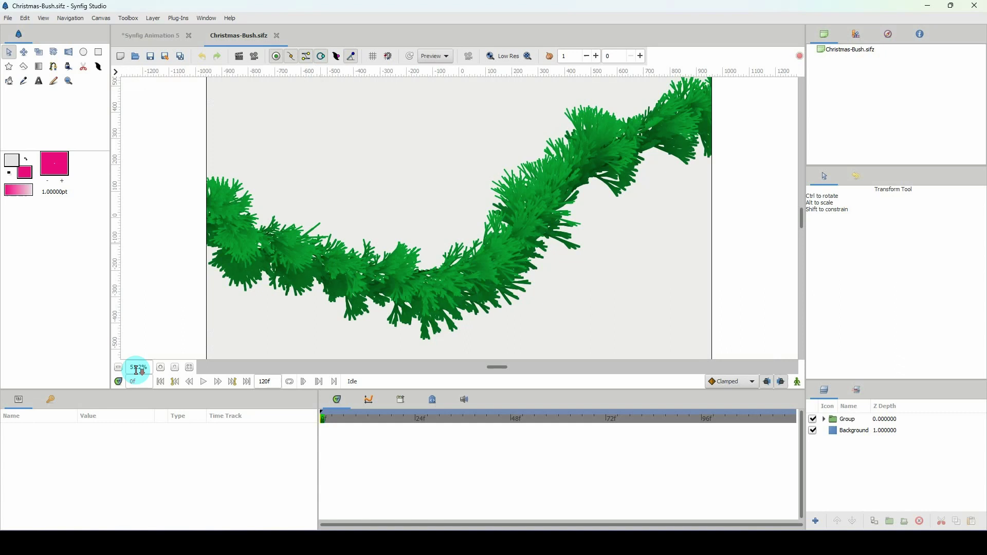
{"action": "scroll", "coordinate": [258, 251], "scroll_direction": "down", "scroll_amount": 1}
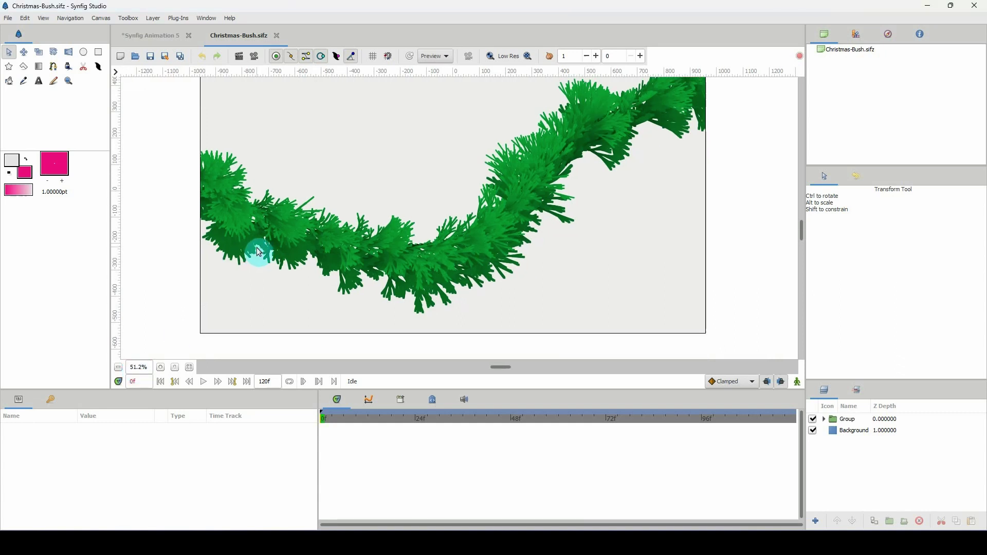
{"action": "scroll", "coordinate": [274, 288], "scroll_direction": "up", "scroll_amount": 1}
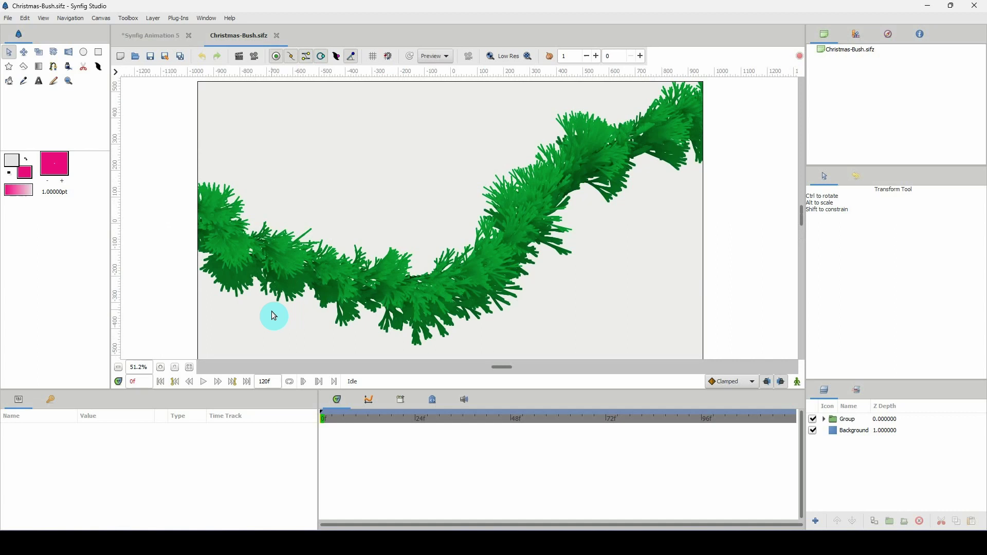
{"action": "left_click_drag", "start_coordinate": [269, 283], "coordinate": [286, 272]}
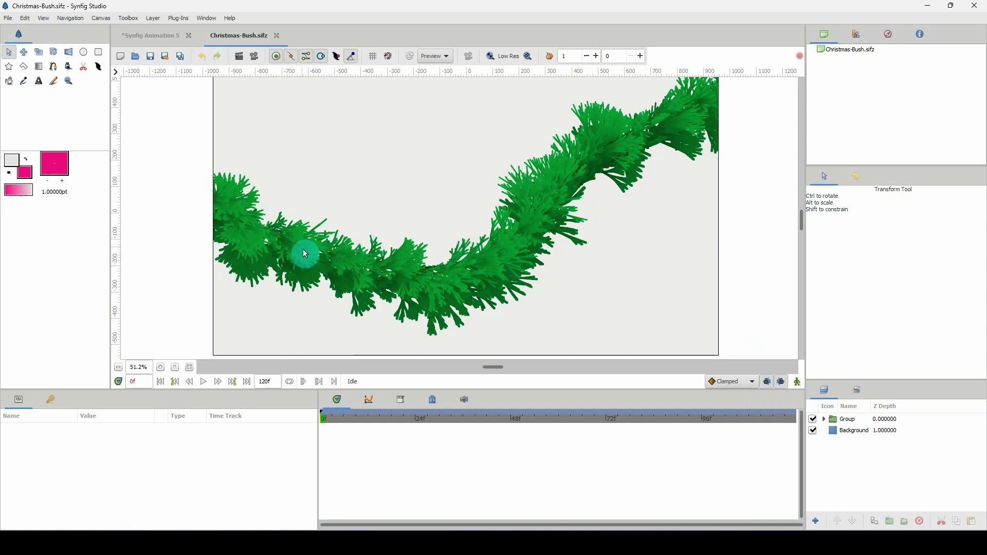
{"action": "left_click", "coordinate": [170, 39]}
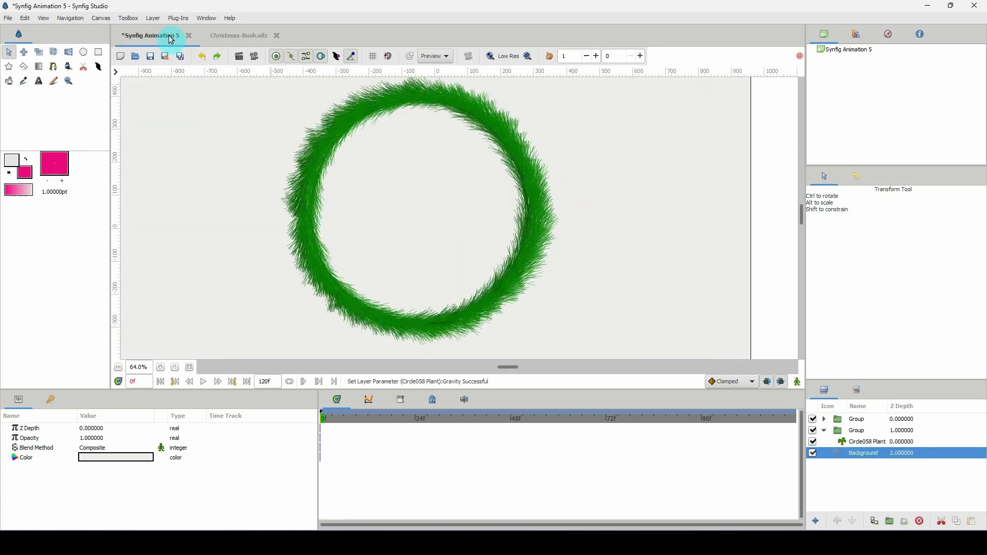